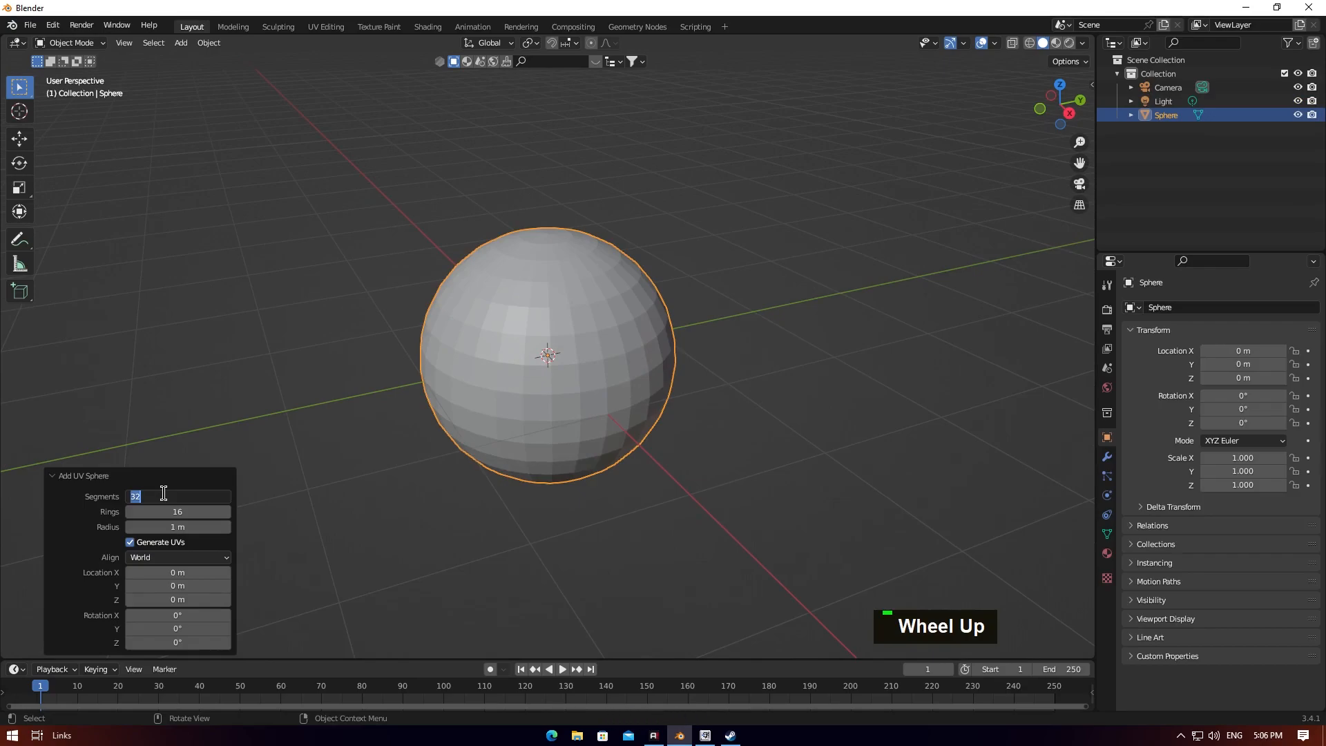
- Set the new UV sphere's resolution to 64 segments and 32 rings
key("Tab")
type("32")
key("Tab")
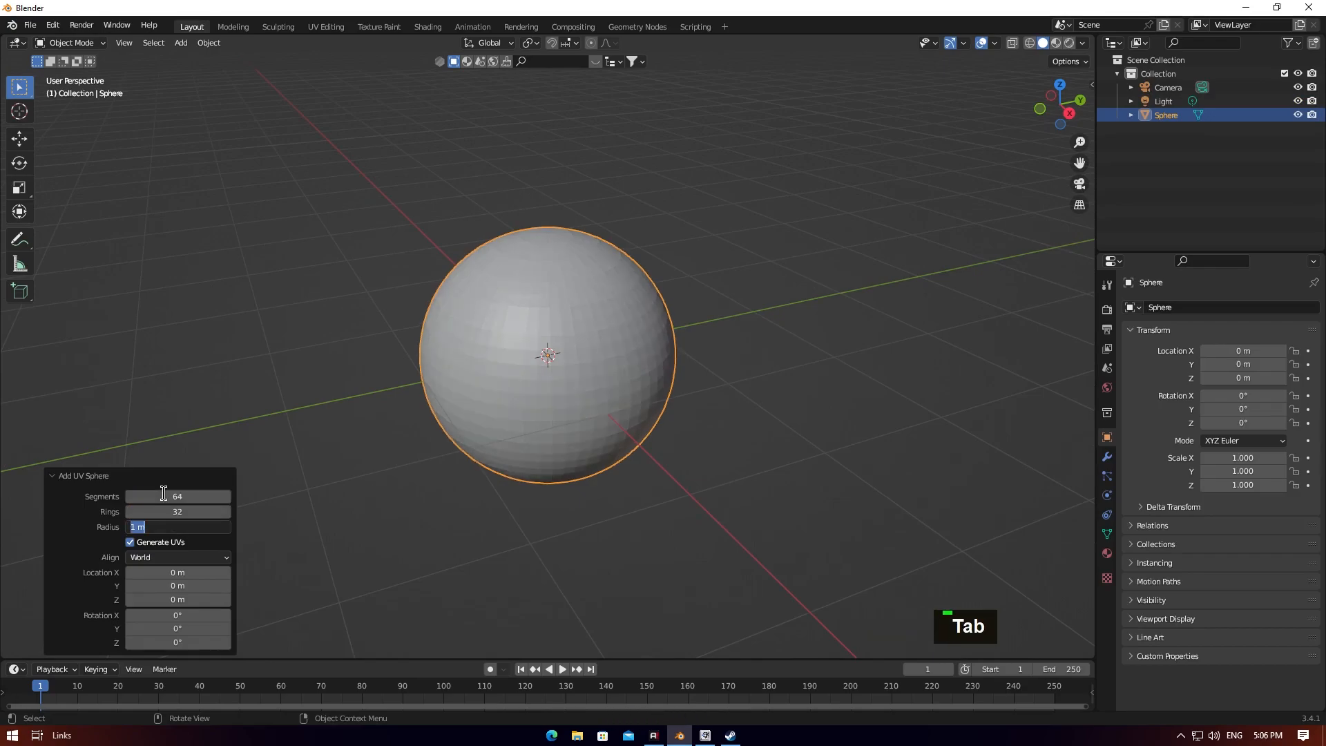
- Add a Subdivision Surface modifier to the sphere with viewport level 2
double_click(1104, 458)
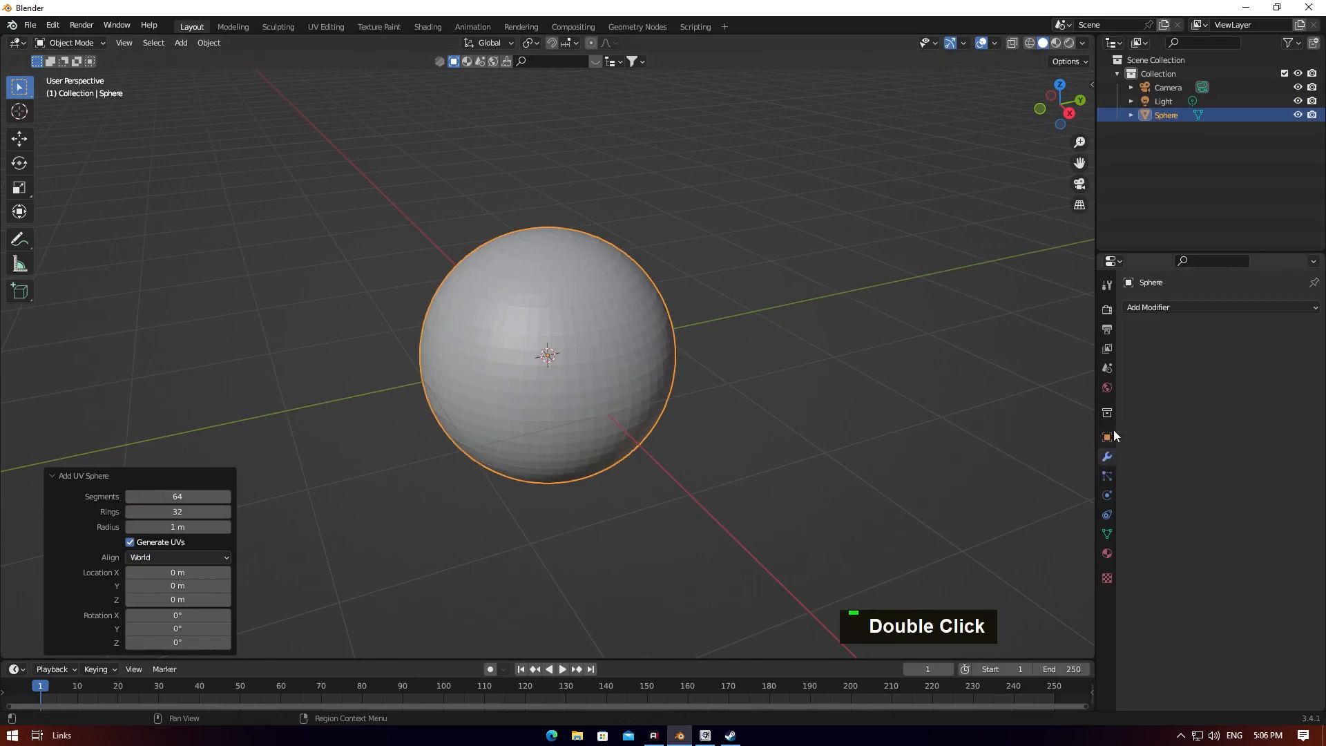
left_click(1172, 307)
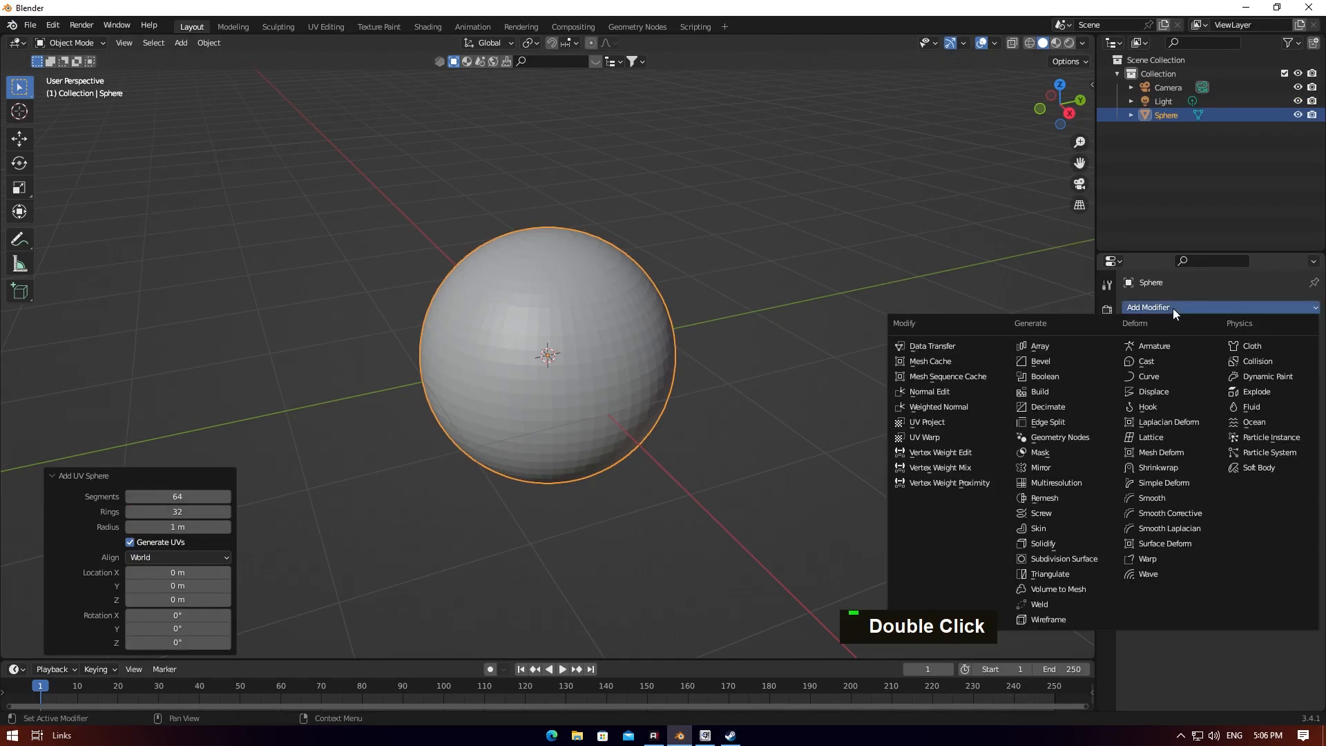
left_click(1071, 556)
left_click(1287, 368)
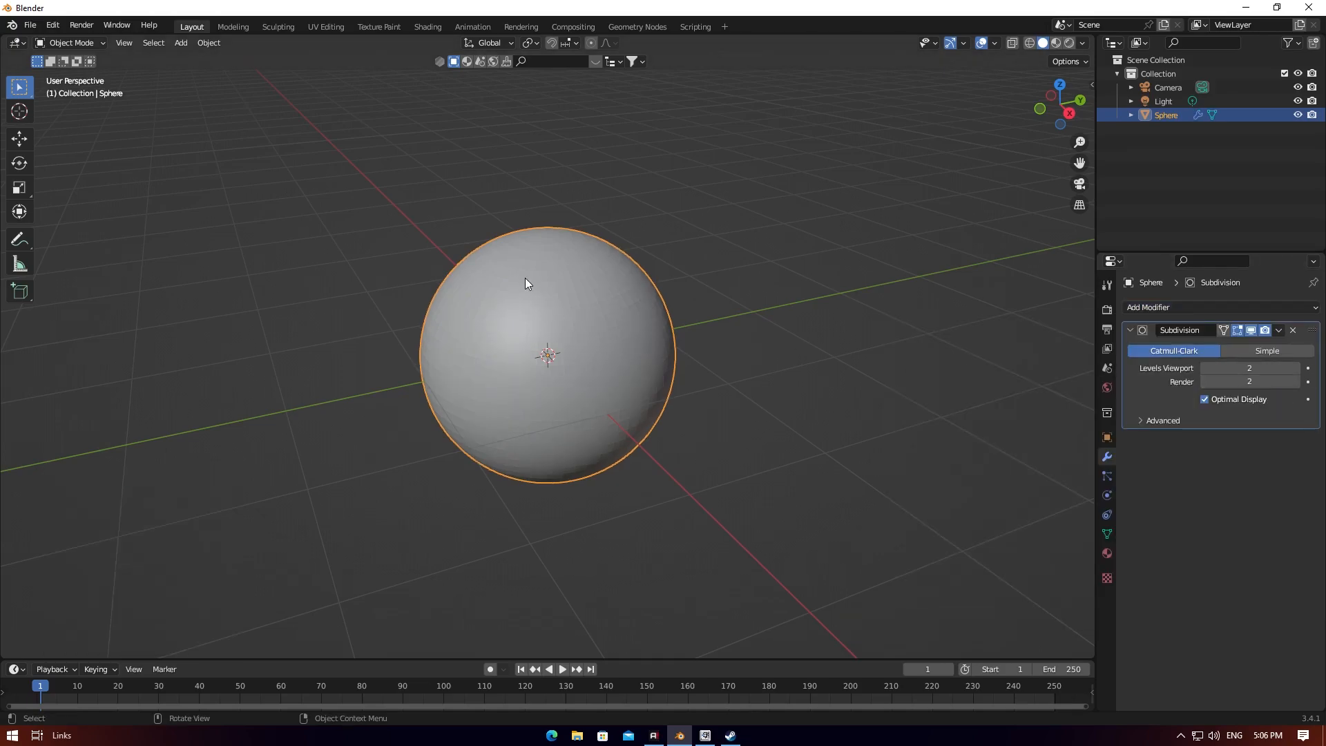
- Select the light above the sphere and change its type to Sun
scroll(532, 282, "down", 3)
scroll(538, 285, "up", 3)
key("grave")
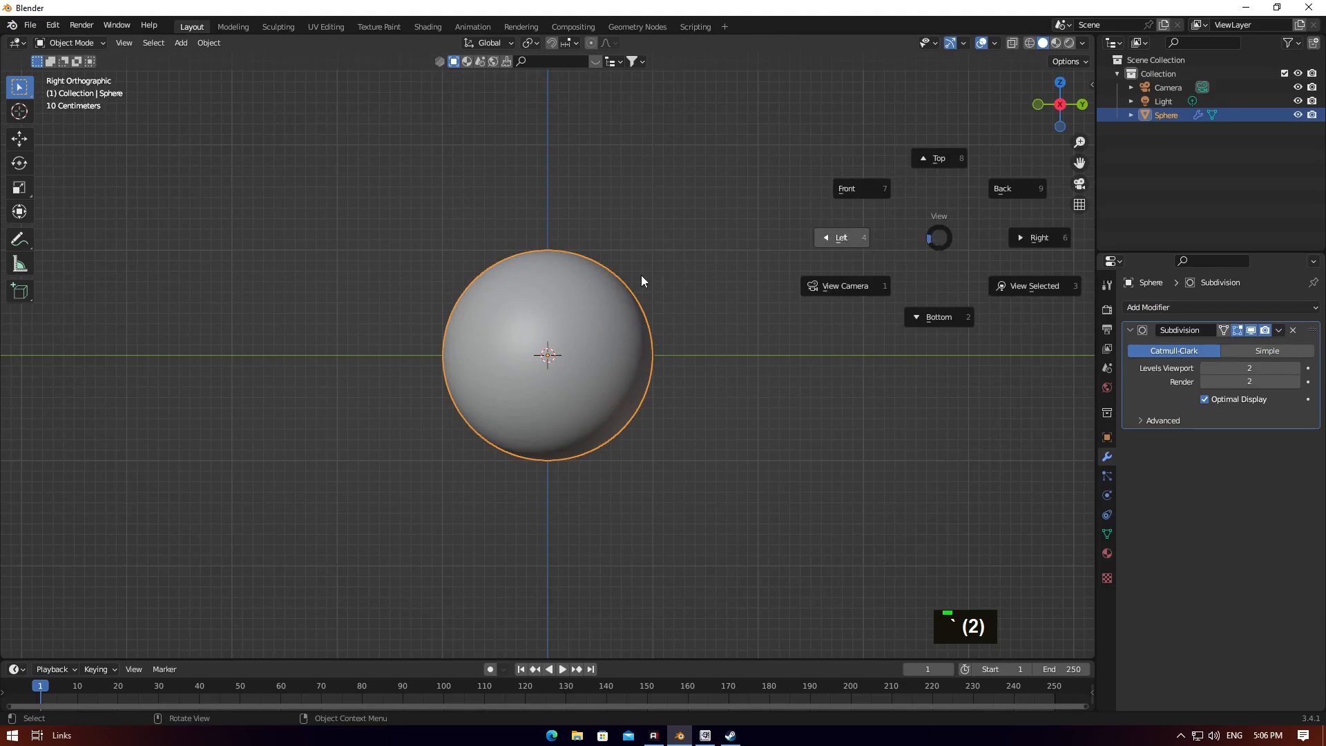
scroll(606, 274, "down", 3)
scroll(542, 304, "down", 6)
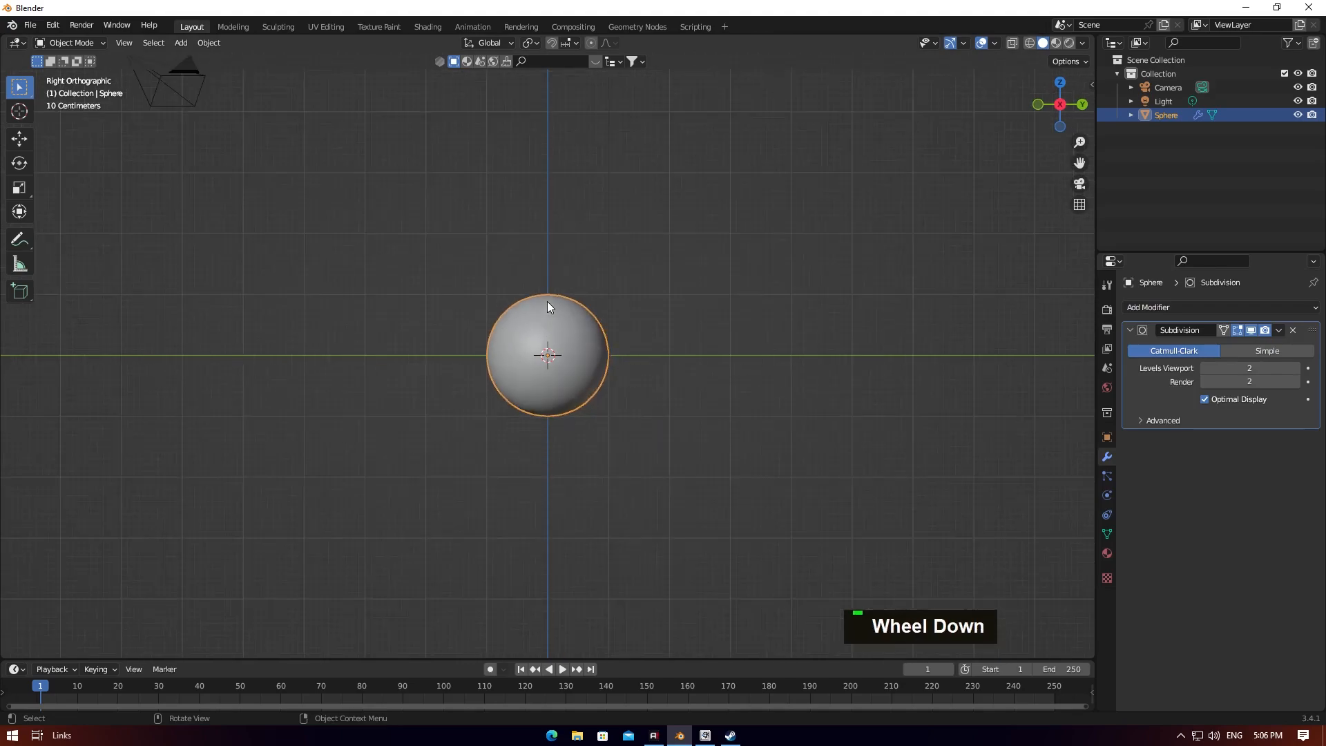
left_click(569, 235)
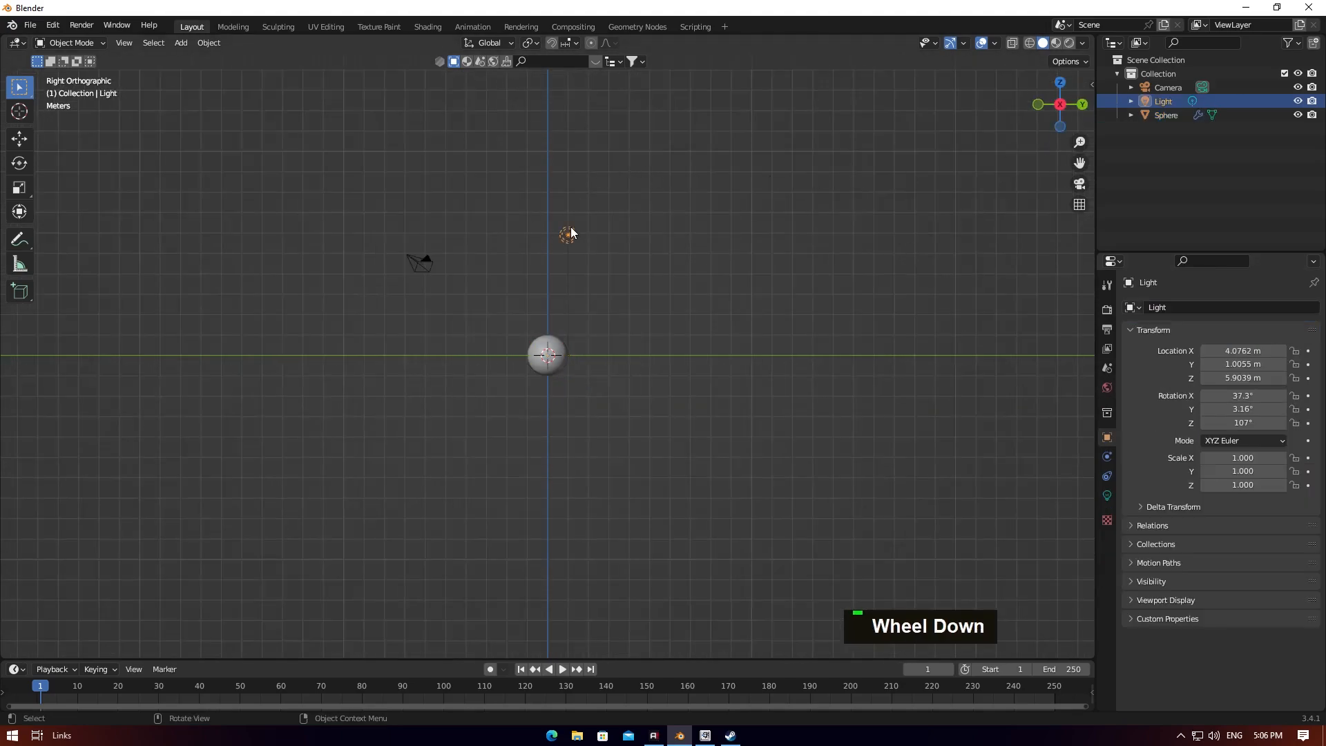
scroll(988, 395, "up", 4)
left_click(1106, 495)
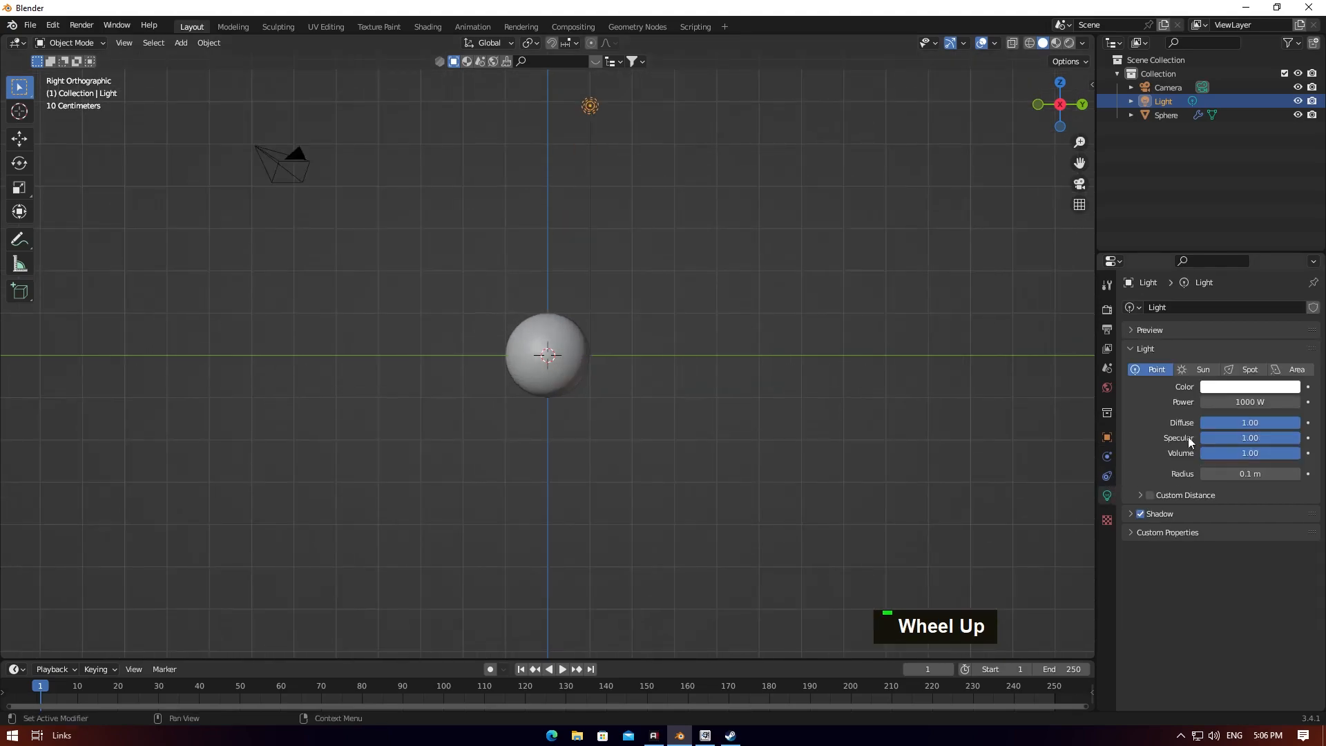
left_click(1205, 369)
- Switch the viewport to Rendered shading and widen the sun light's angle to about 34.3°
key("z")
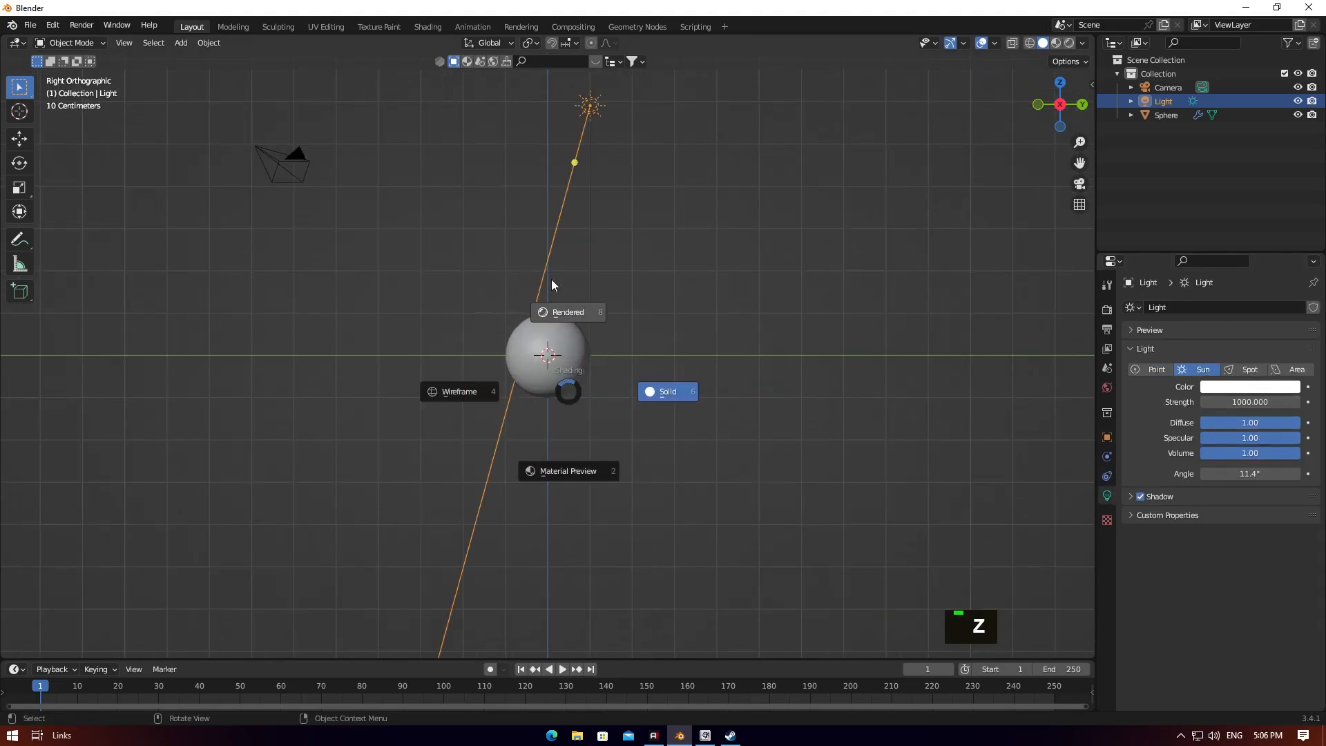
left_click(545, 285)
scroll(551, 357, "up", 3)
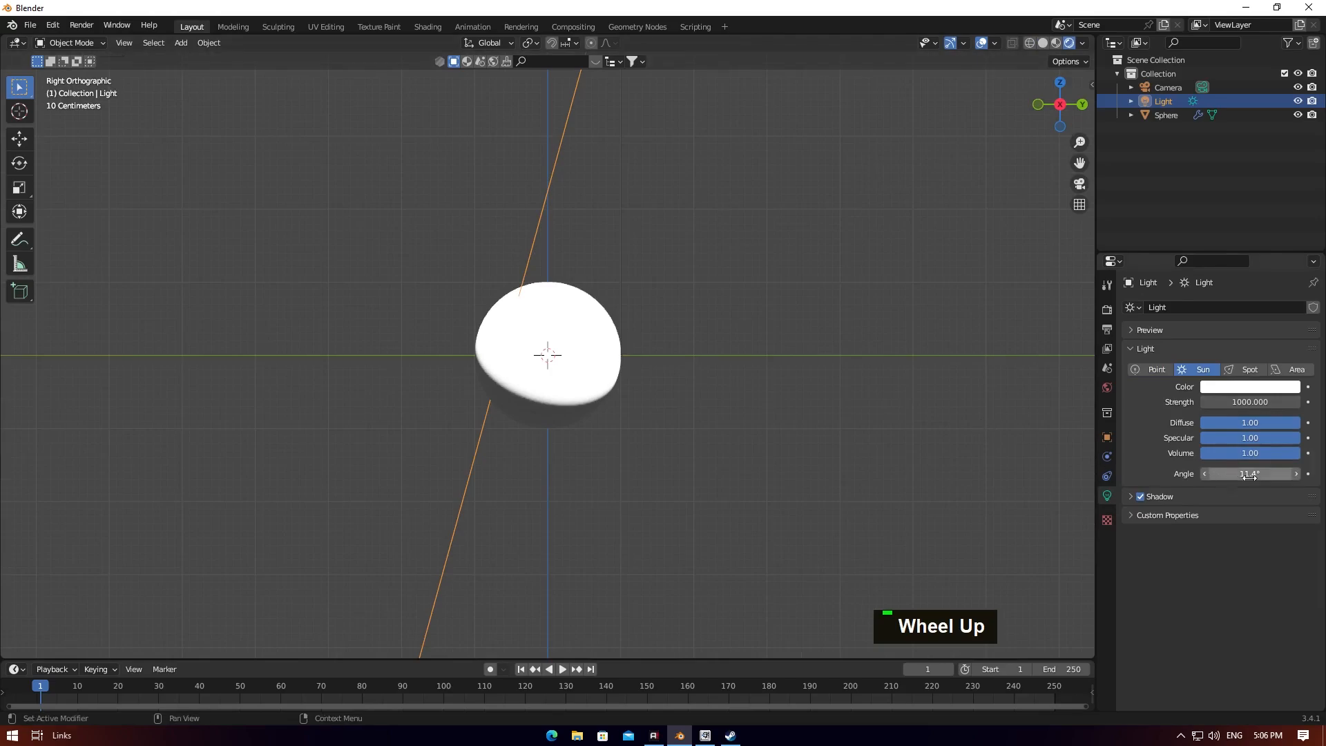
left_click_drag(1250, 474, 1274, 474)
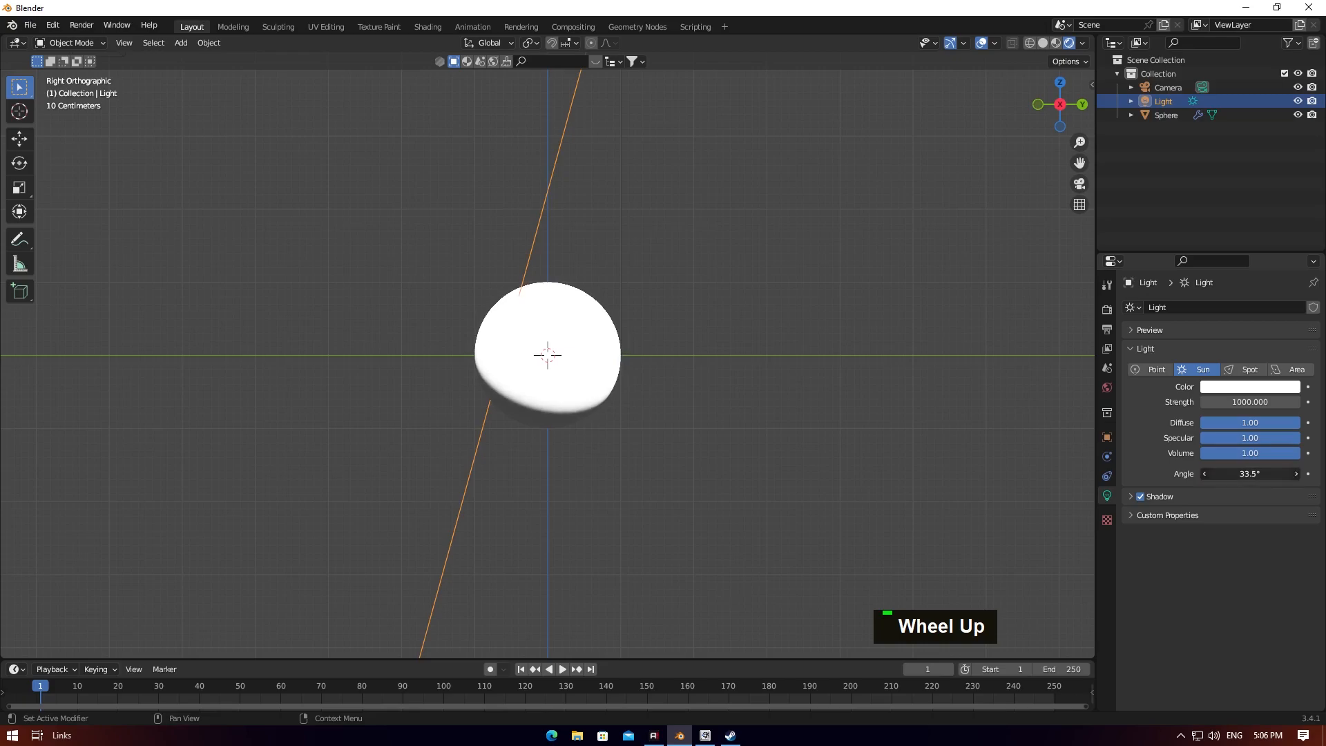
- Try sun strengths of 2 and 3, and settle on about 2.08
left_click(1233, 402)
type("2")
key("Return")
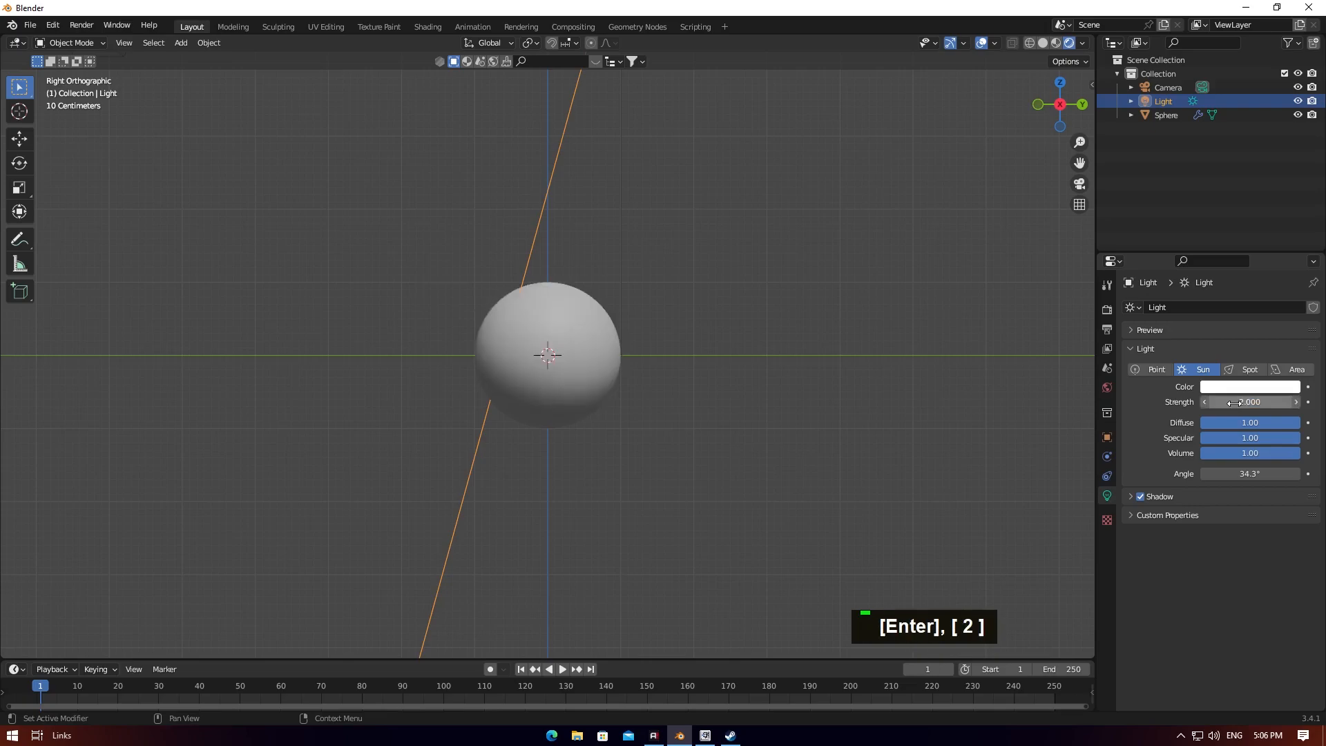
left_click(1231, 403)
type("3")
key("Return")
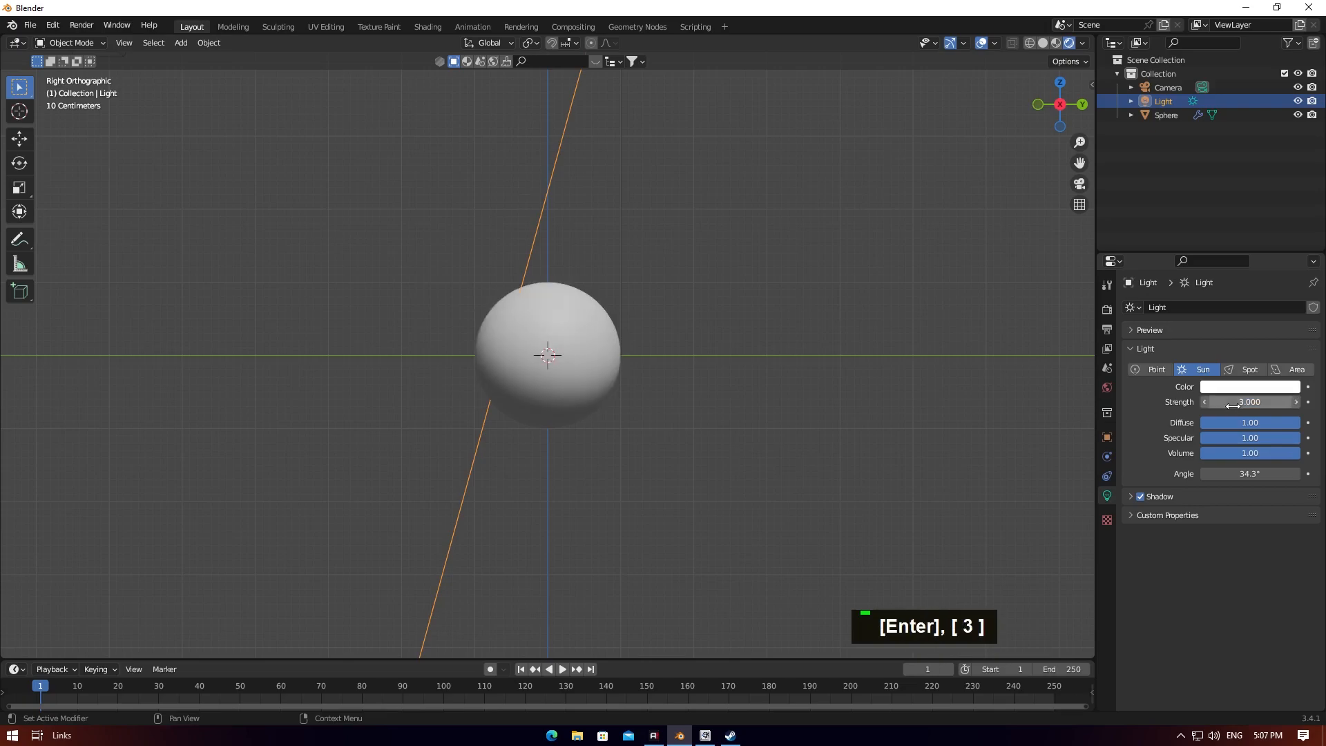
mouse_move(1245, 403)
left_mouse_down()
mouse_move(1228, 403)
mouse_move(1251, 402)
left_mouse_up()
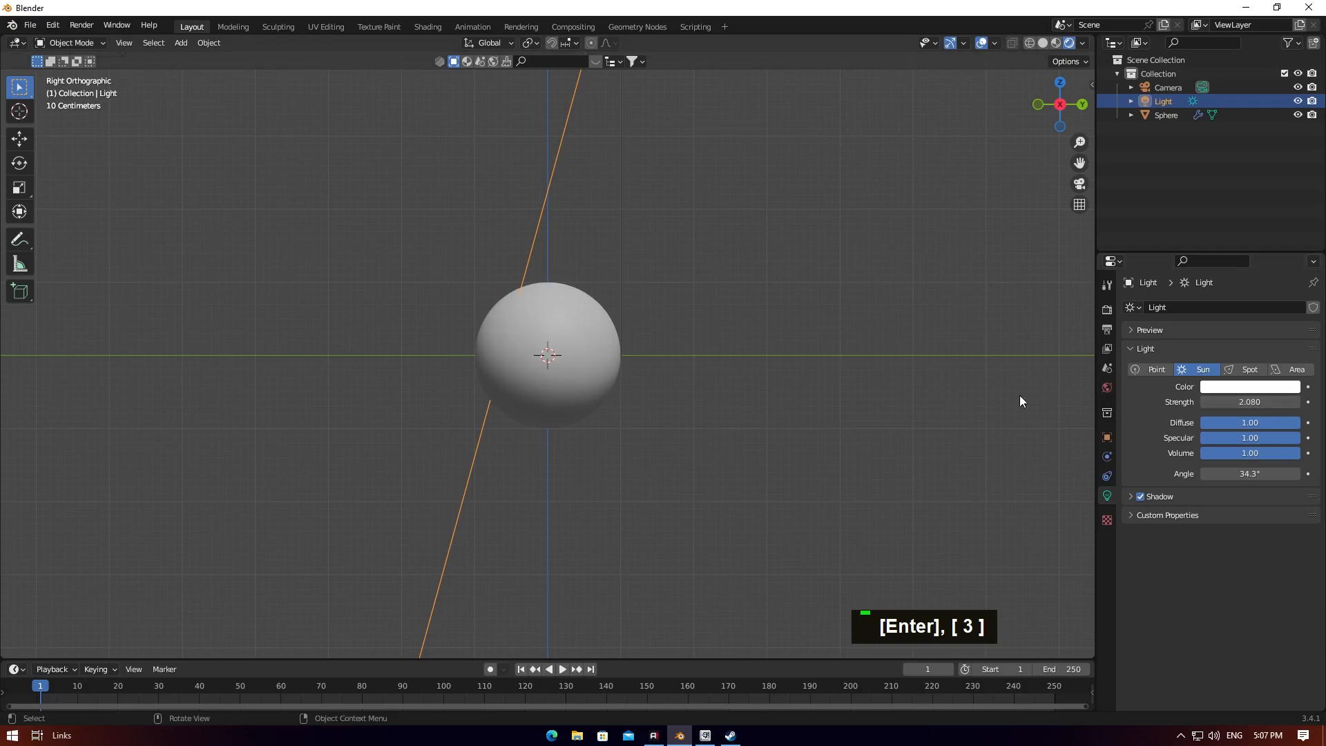
- Set the render engine to Cycles on GPU Compute with 50 maximum viewport samples
scroll(726, 225, "up", 1)
scroll(690, 225, "down", 6)
scroll(565, 140, "up", 1)
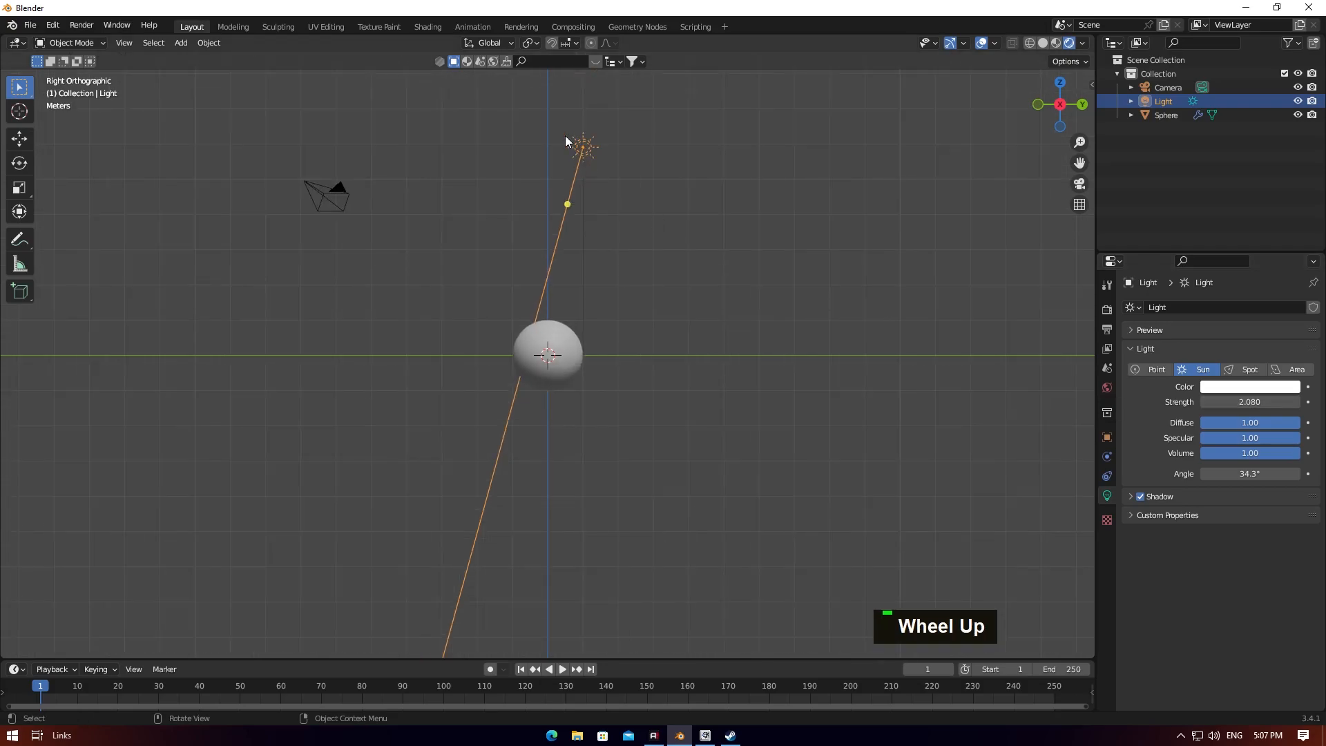
left_click(1107, 310)
left_click(1236, 307)
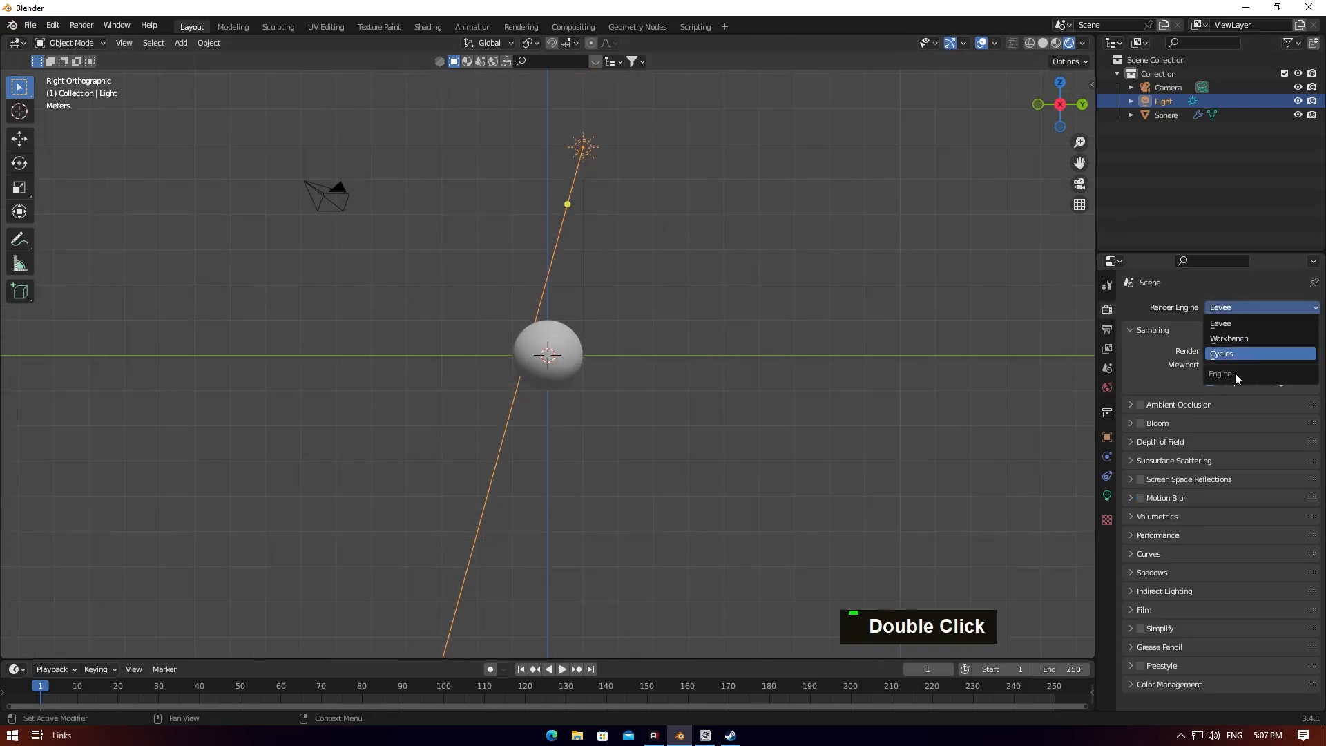
left_click(1239, 348)
left_click(1233, 344)
left_click(1235, 375)
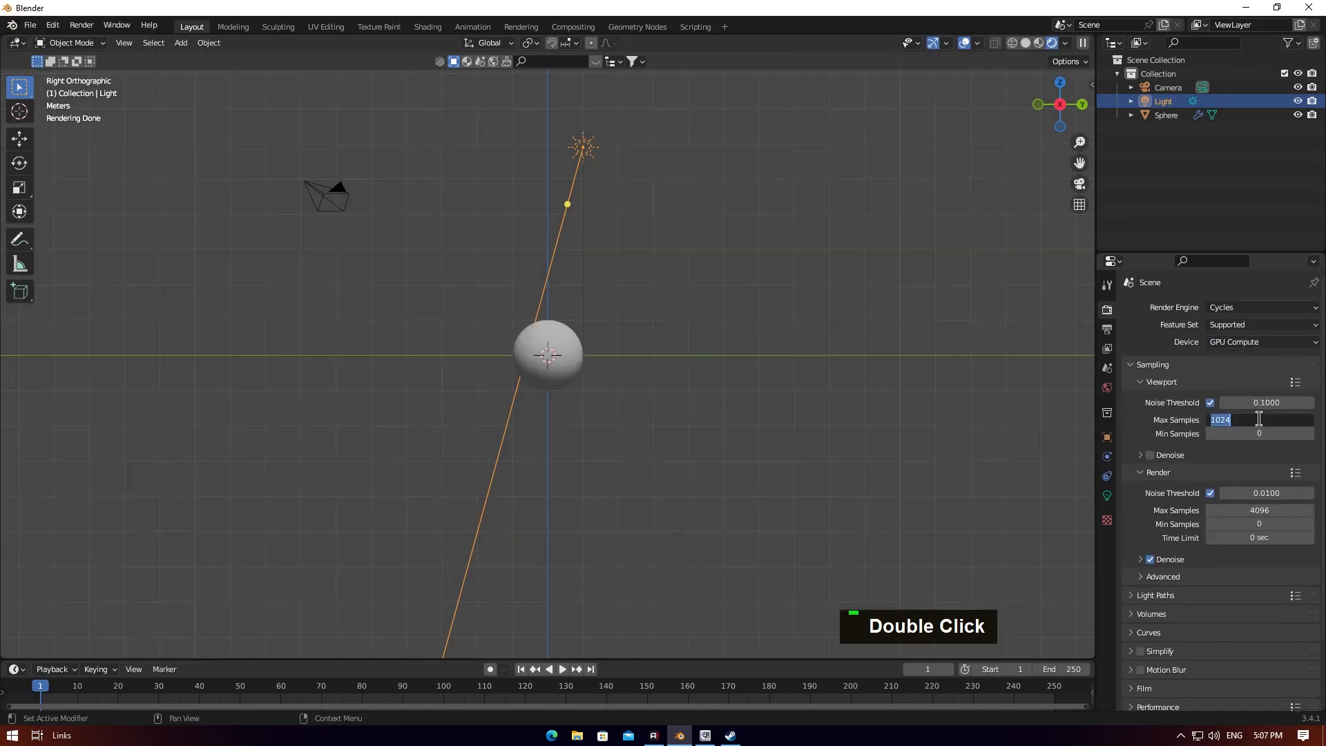
type("50")
key("Return")
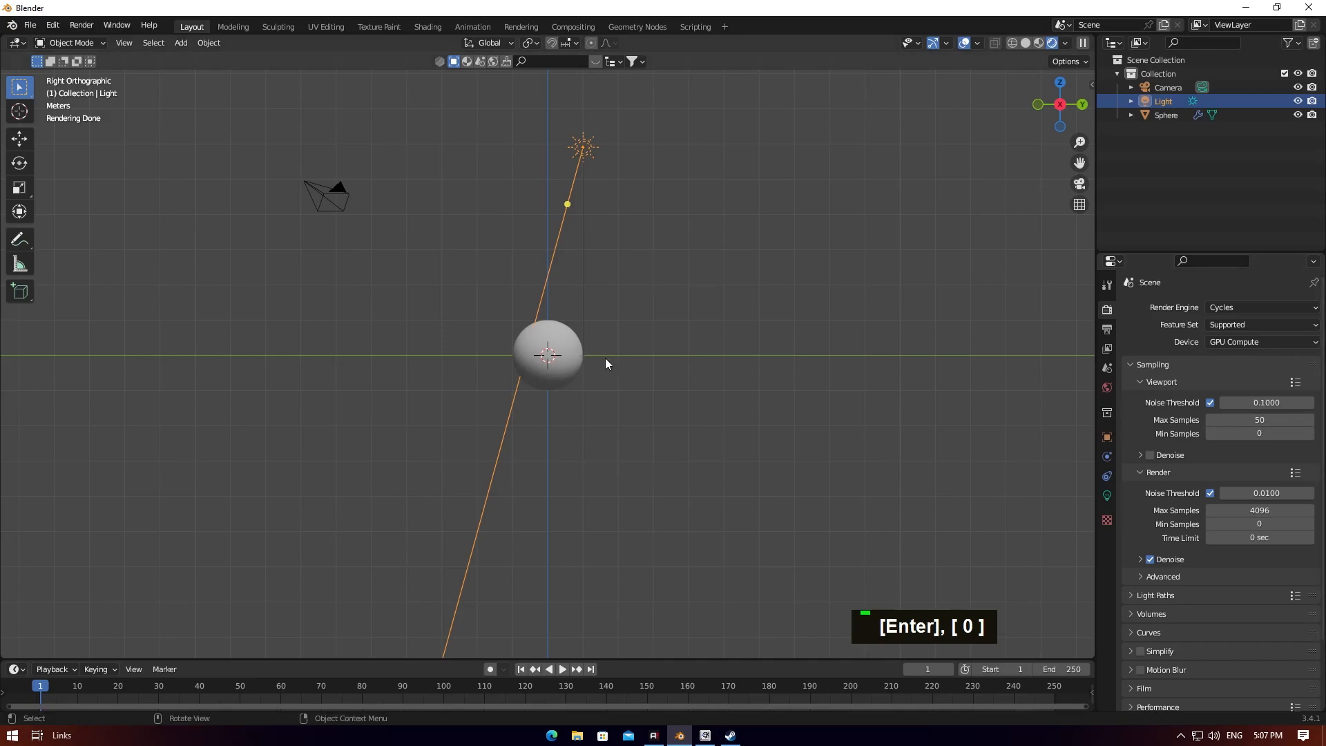
- Switch to the Shading workspace and toggle the camera view on and off
scroll(605, 358, "up", 5)
left_click(585, 337)
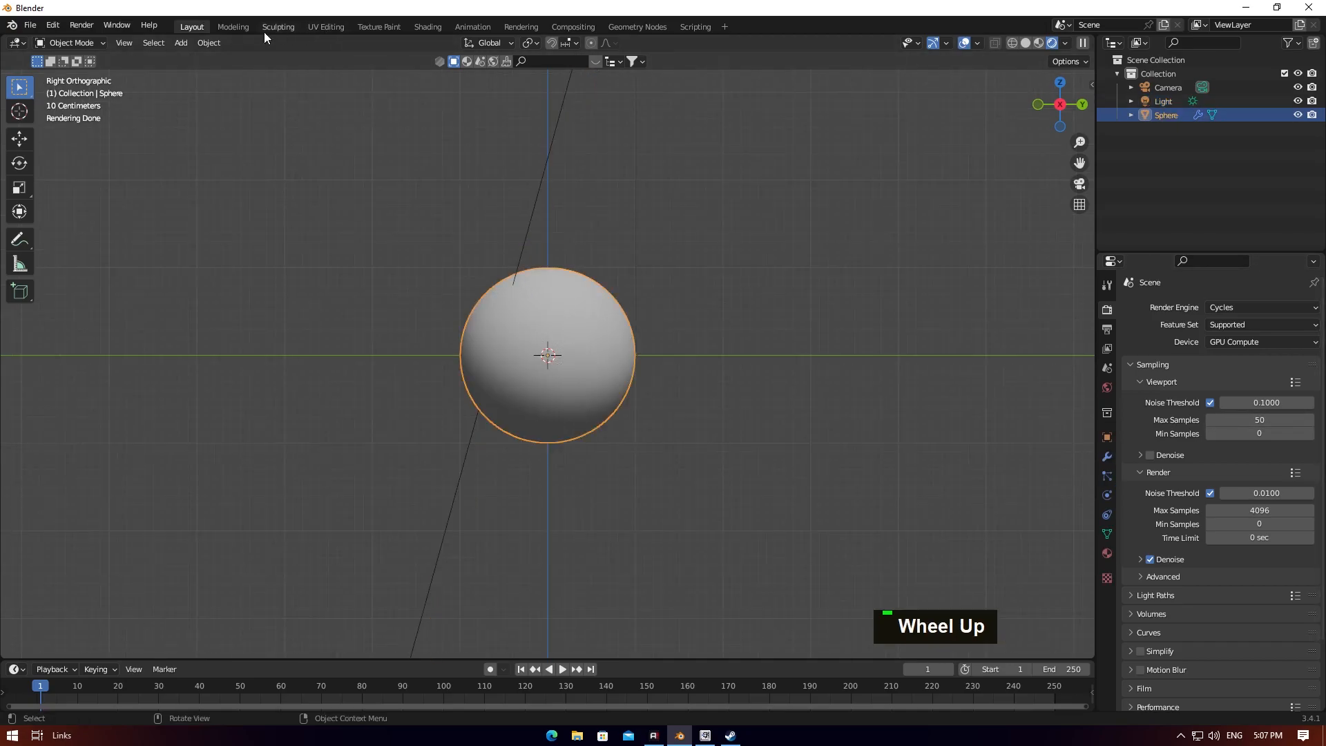
left_click(428, 27)
key("a")
left_click(685, 206)
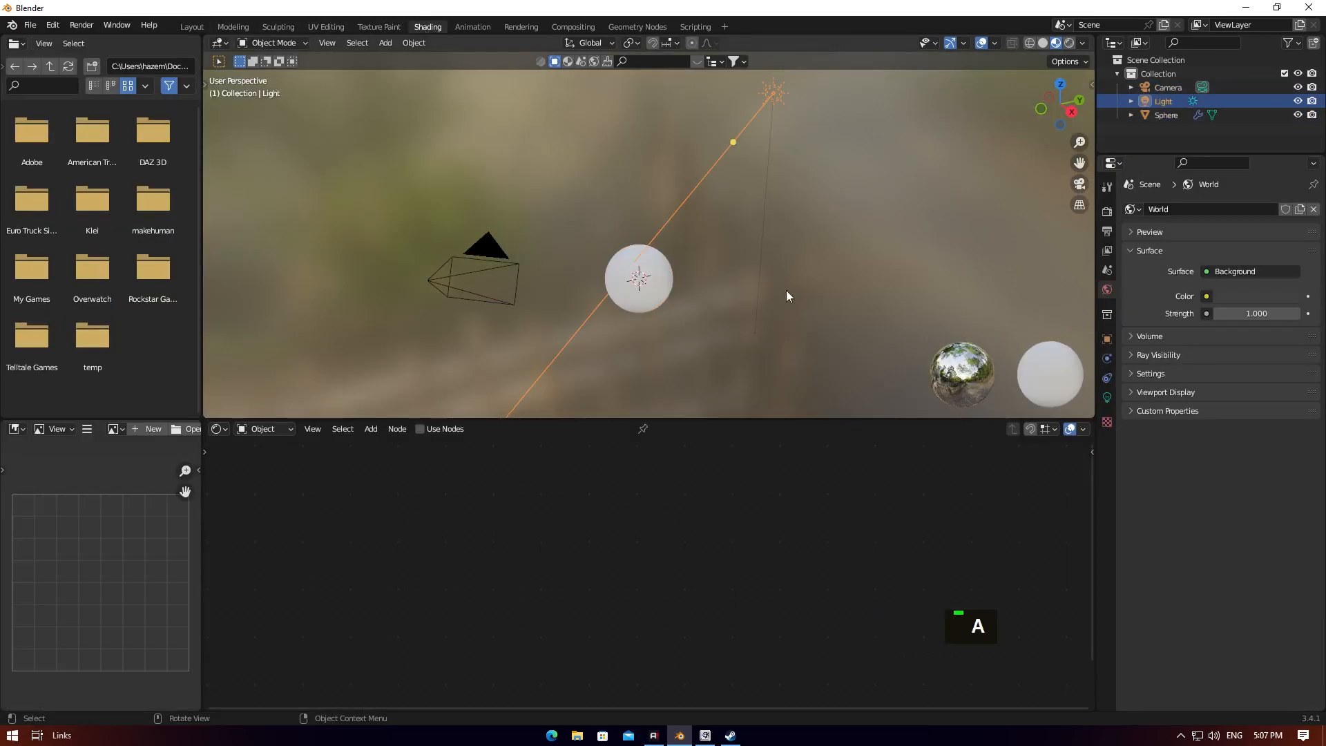
left_click(1079, 184)
left_click(1079, 184)
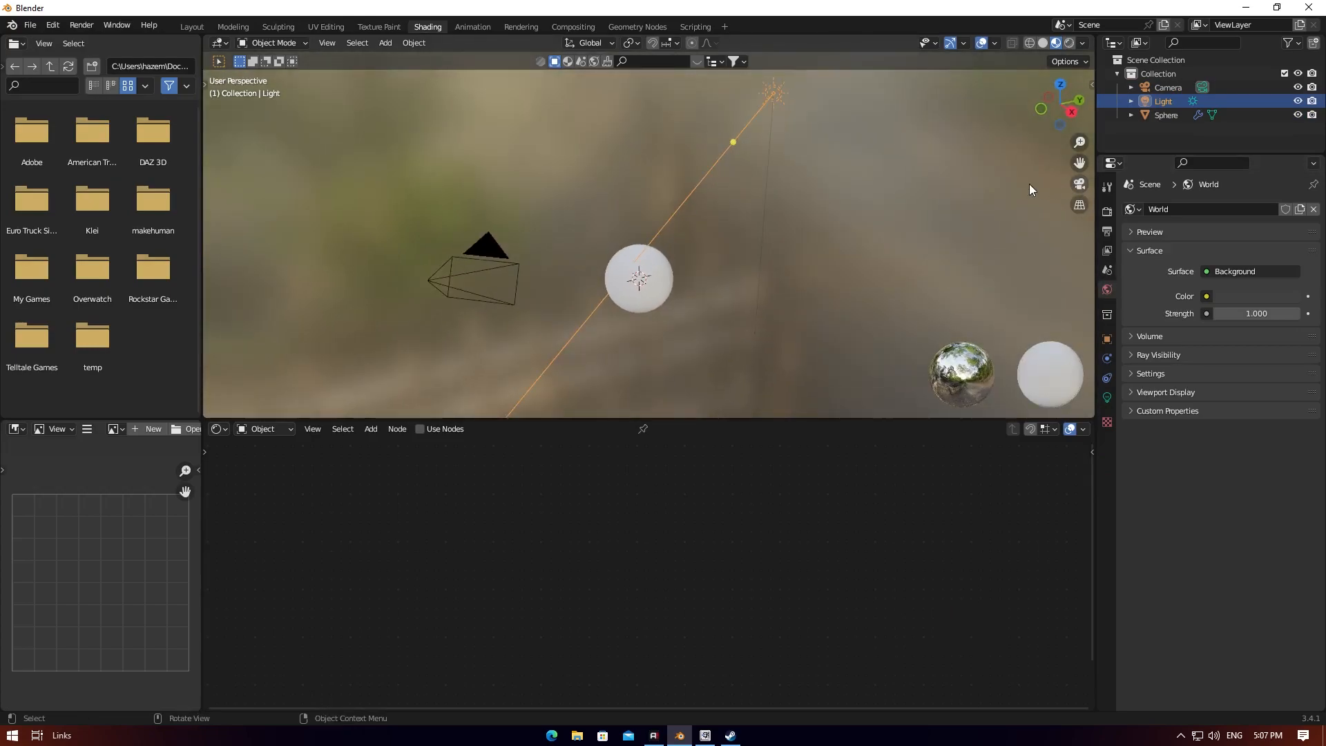
- Show the sphere in right orthographic view with Rendered shading
scroll(709, 206, "up", 4)
middle_click_drag(704, 201, 722, 206)
key("grave")
scroll(730, 220, "down", 4)
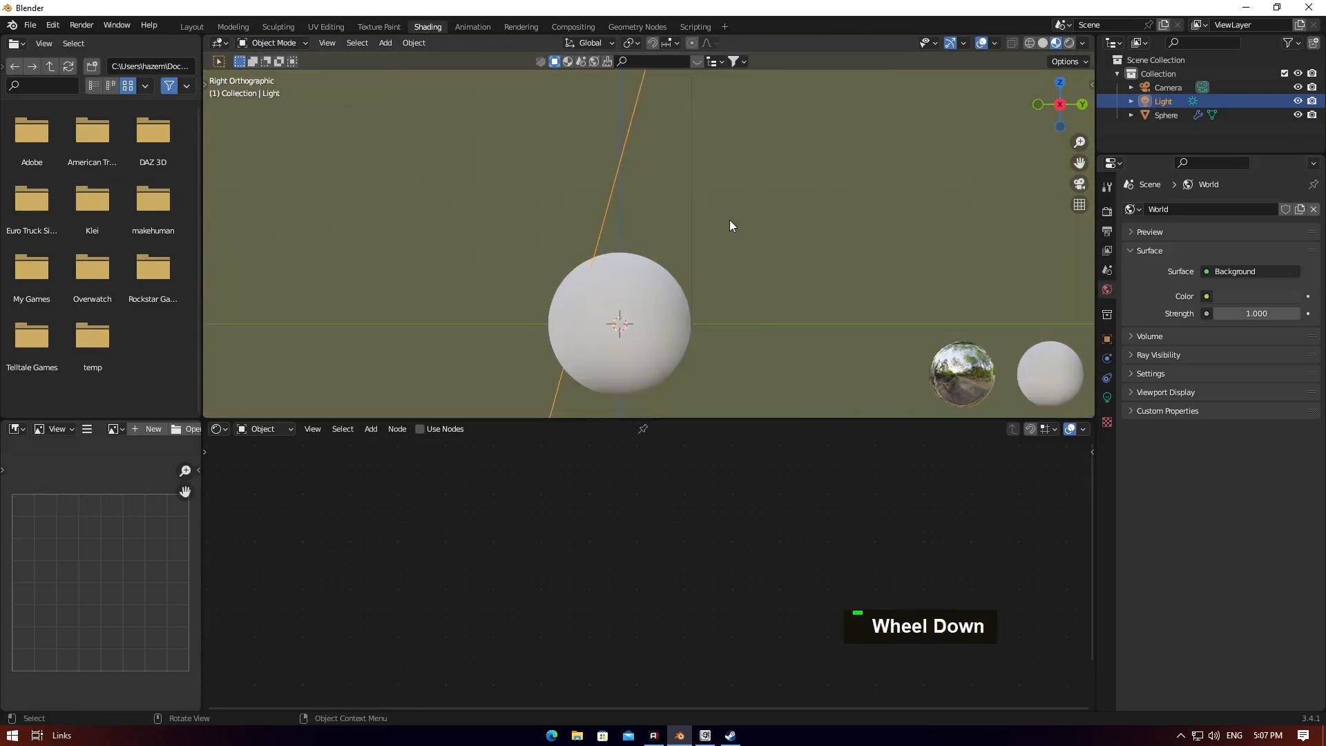
scroll(705, 207, "up", 2)
key("z")
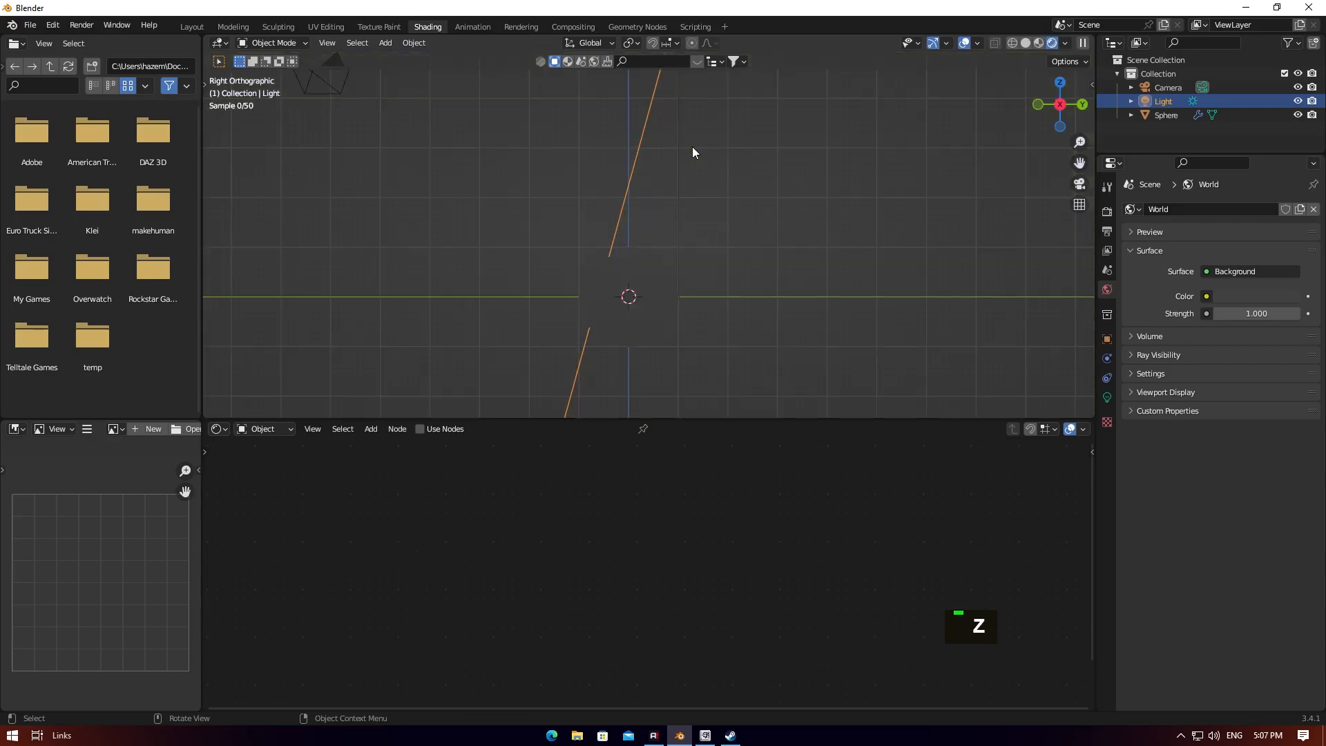
- Align the camera to the current view and move it along Z and Y to centre the sphere in the frame
key("ctrl+alt+KP_0")
left_click(700, 109)
key("g")
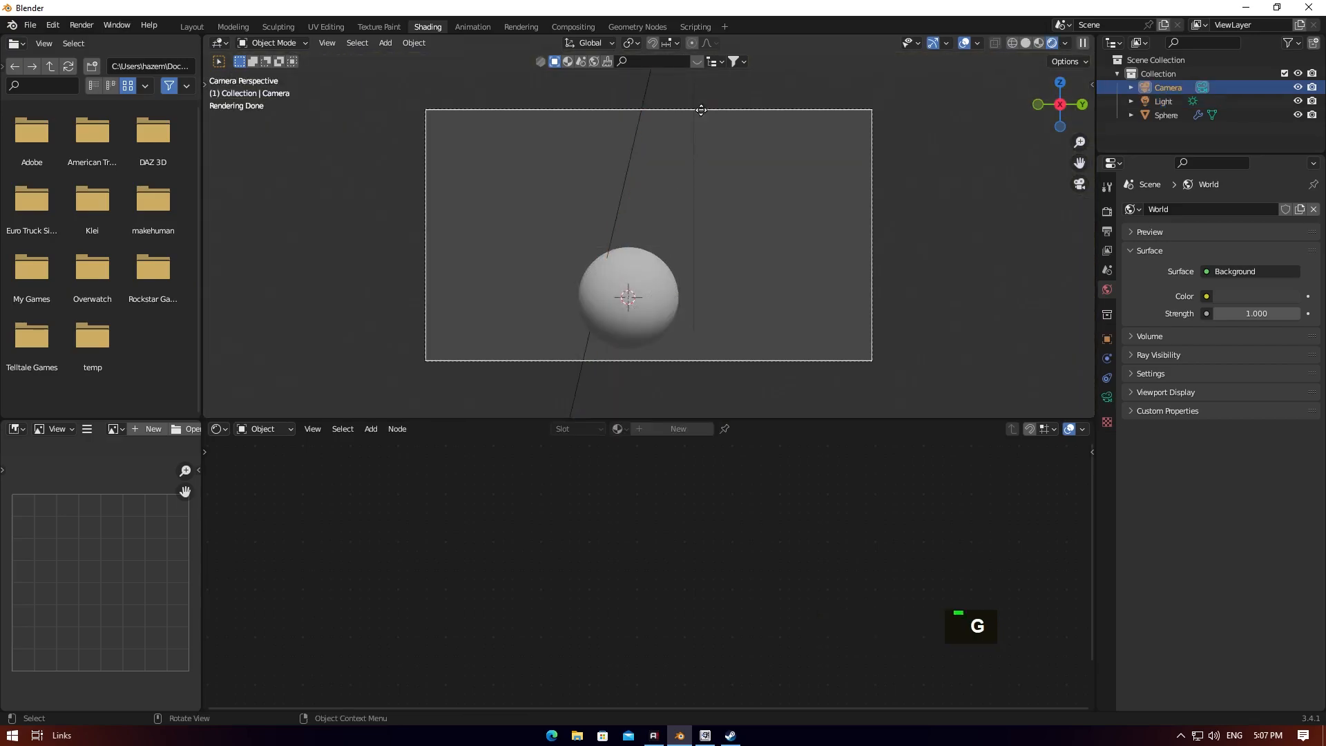
key("z")
left_click(682, 223)
key("g")
key("y")
left_click(698, 224)
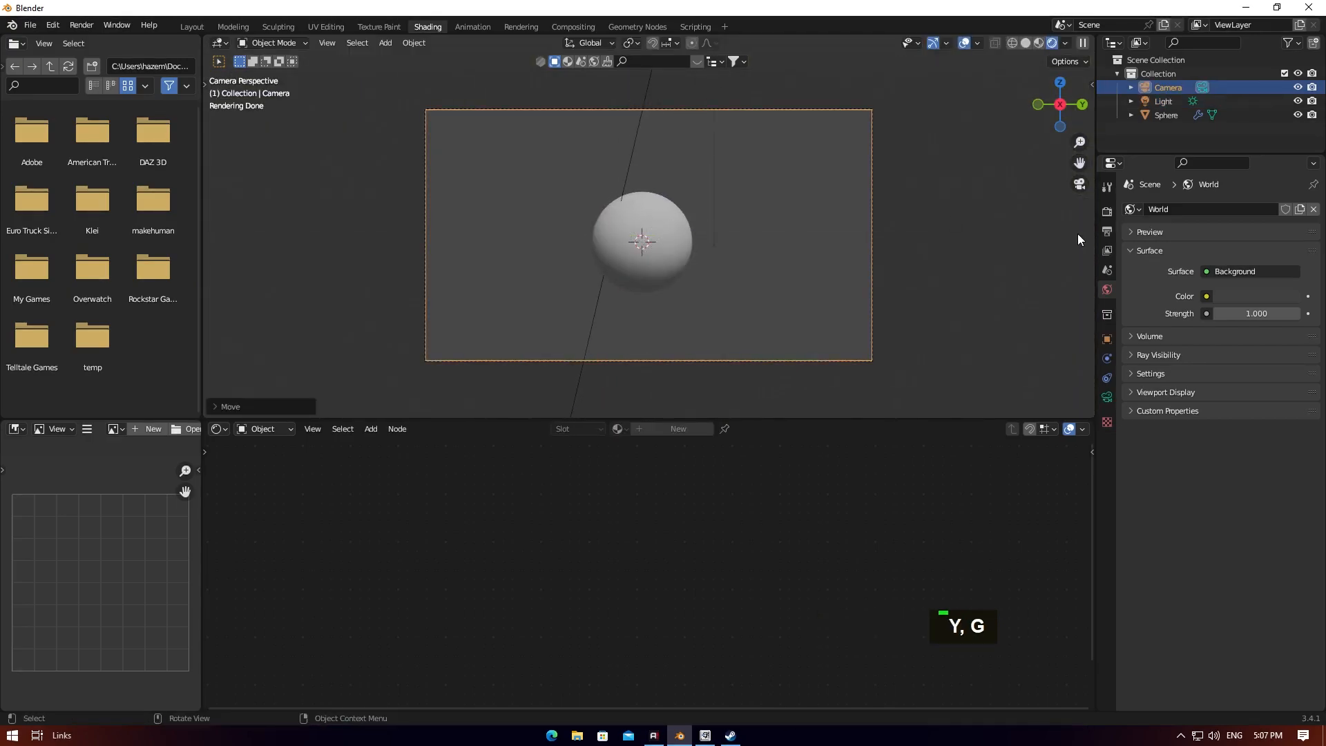
- Set the world background color to black
double_click(1247, 295)
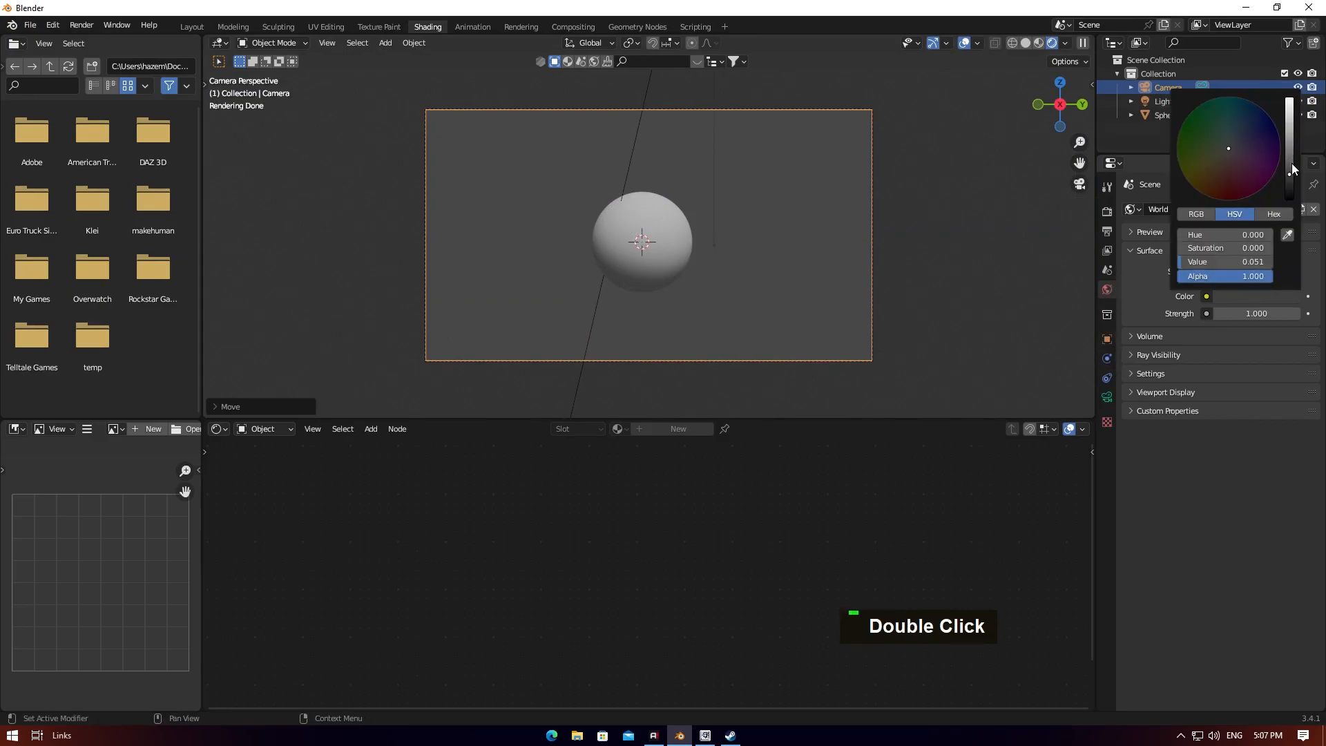
left_click_drag(1293, 165, 1289, 200)
- Create a new material for the sphere
left_click(679, 238)
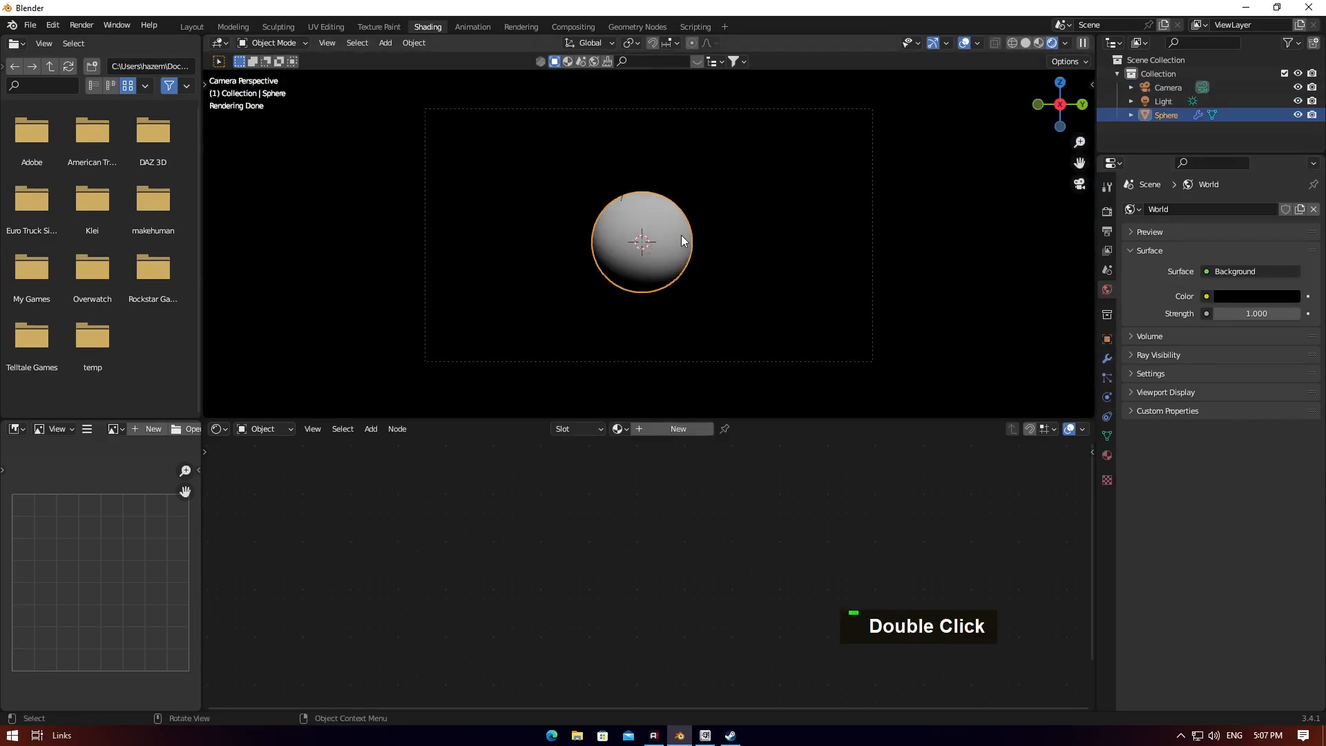
left_click(673, 429)
scroll(572, 517, "up", 3)
middle_click_drag(482, 505, 558, 540)
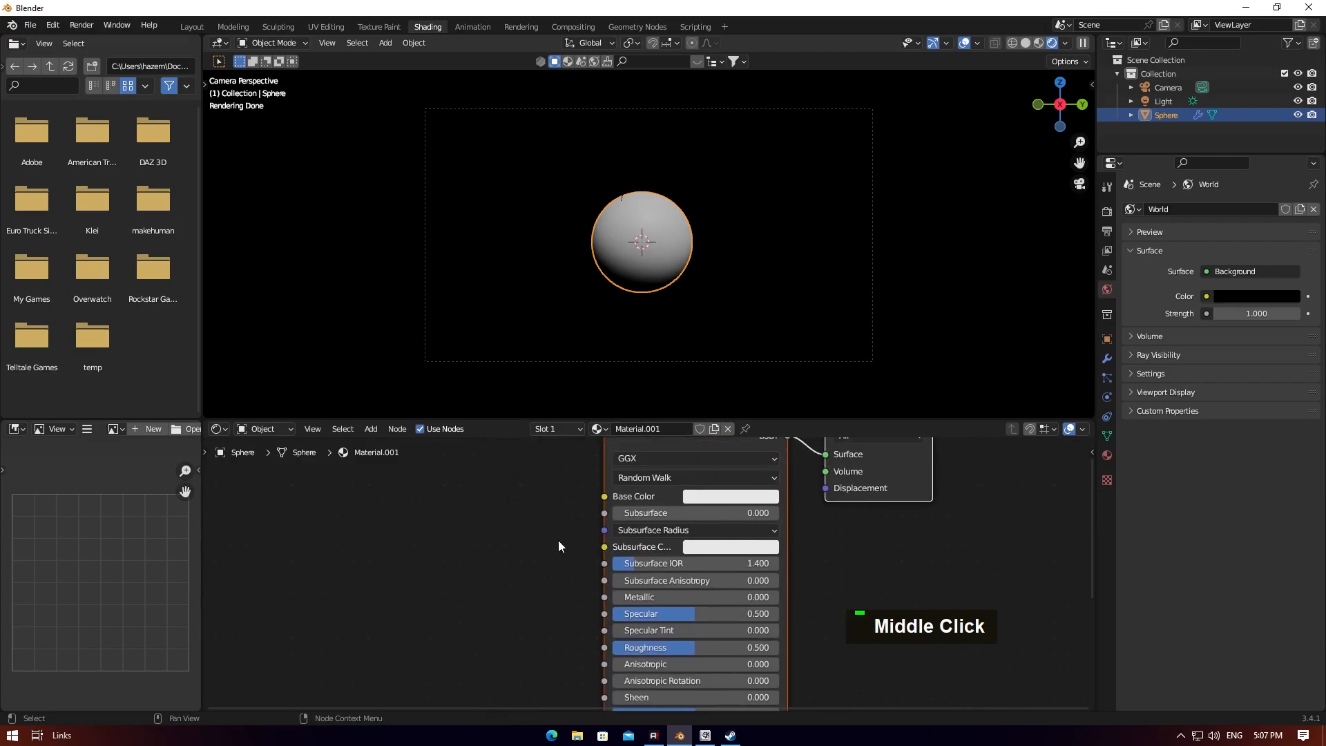
- Add an Image Texture node and connect its Color output to the Principled BSDF's Base Color
key("F3")
type("image")
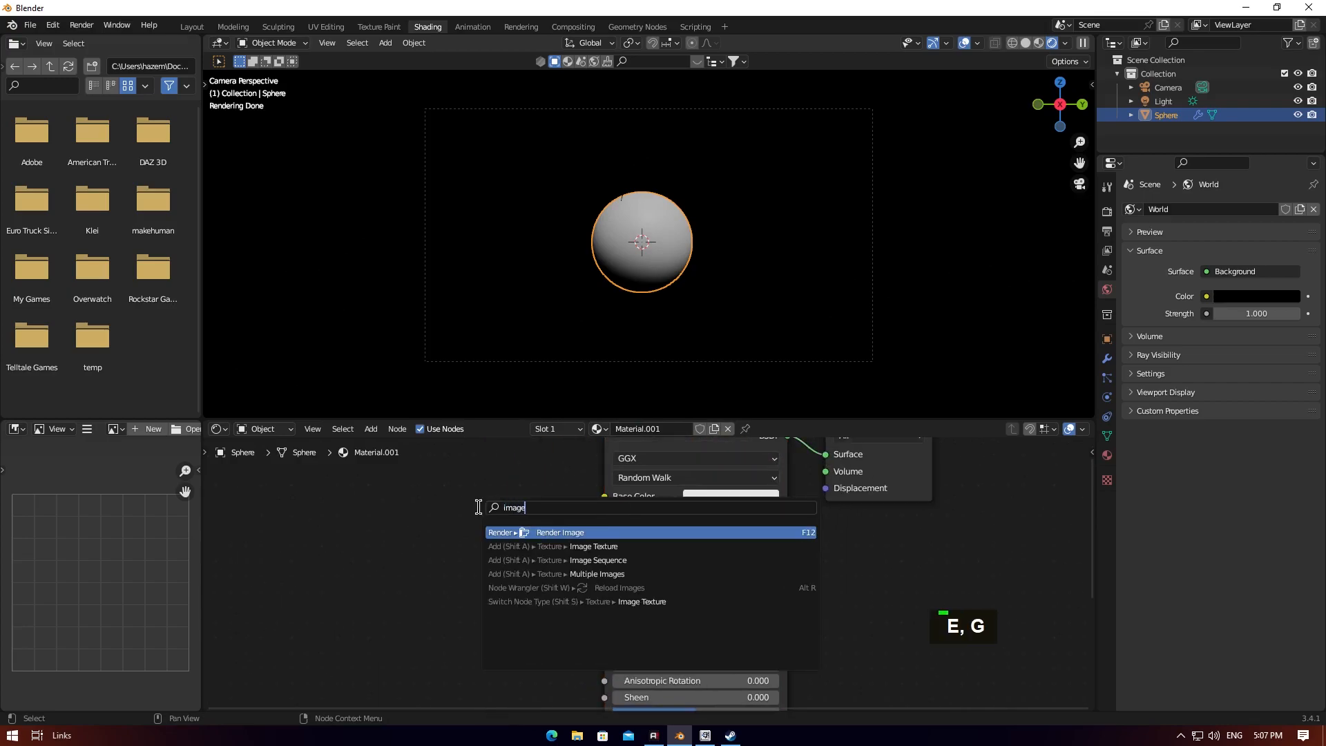
key("Down")
key("Return")
left_click(270, 489)
left_click_drag(453, 516, 604, 496)
- Load lroc_color_poles_2k.tif from the desktop's Moon texture folder into the Image Texture node
left_click(406, 560)
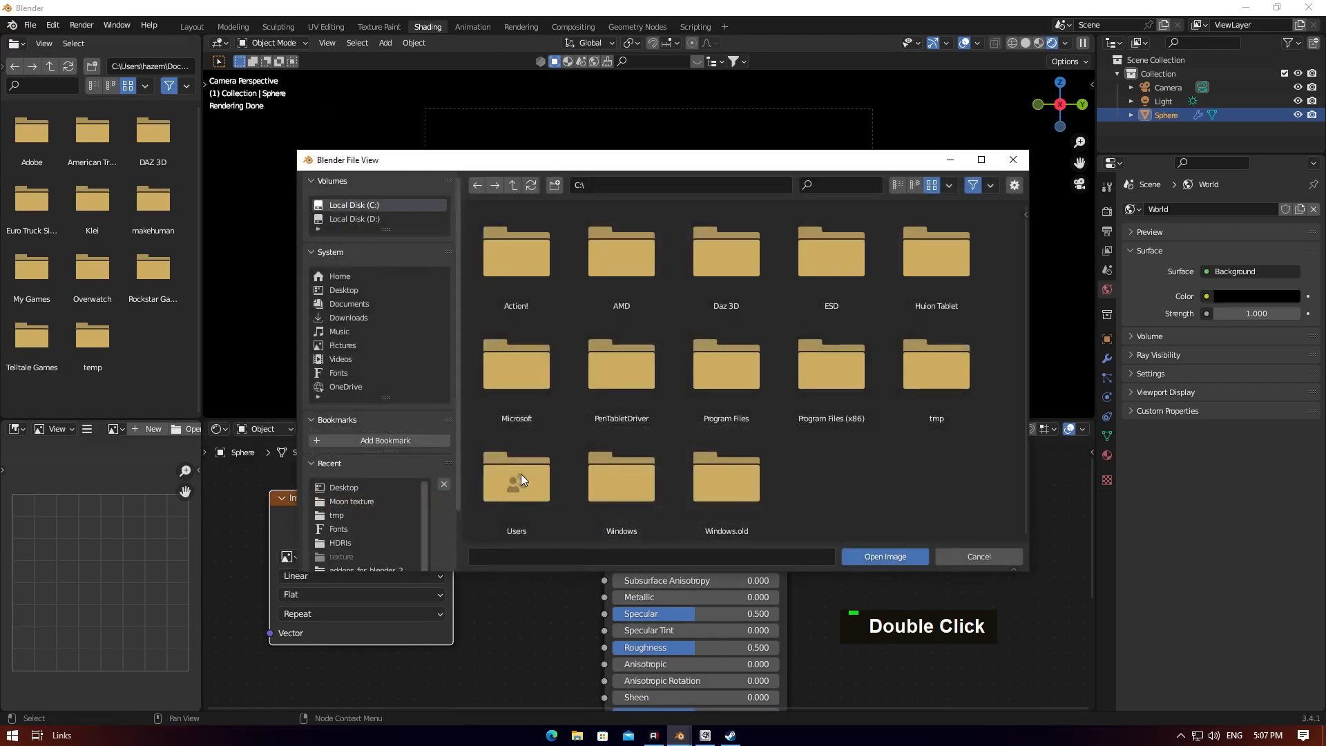
left_click(361, 290)
left_click(613, 254)
double_click(613, 254)
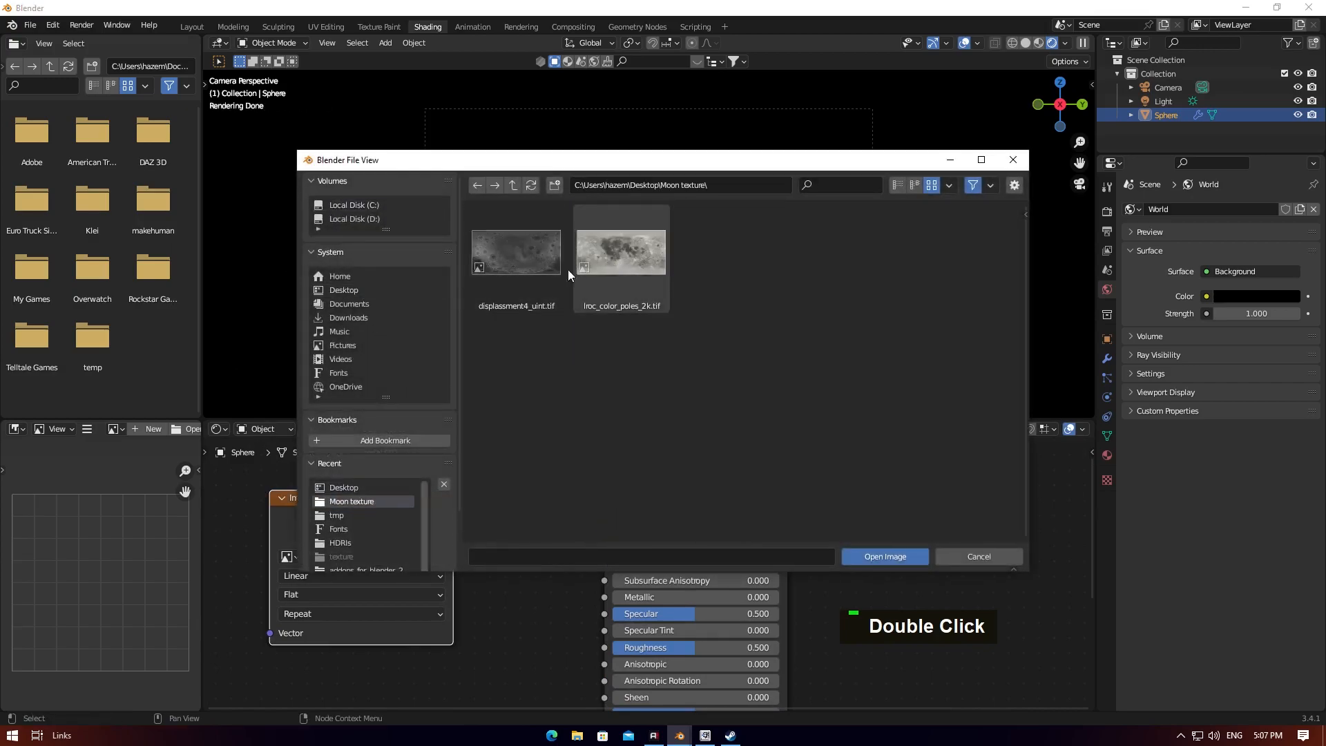
double_click(642, 260)
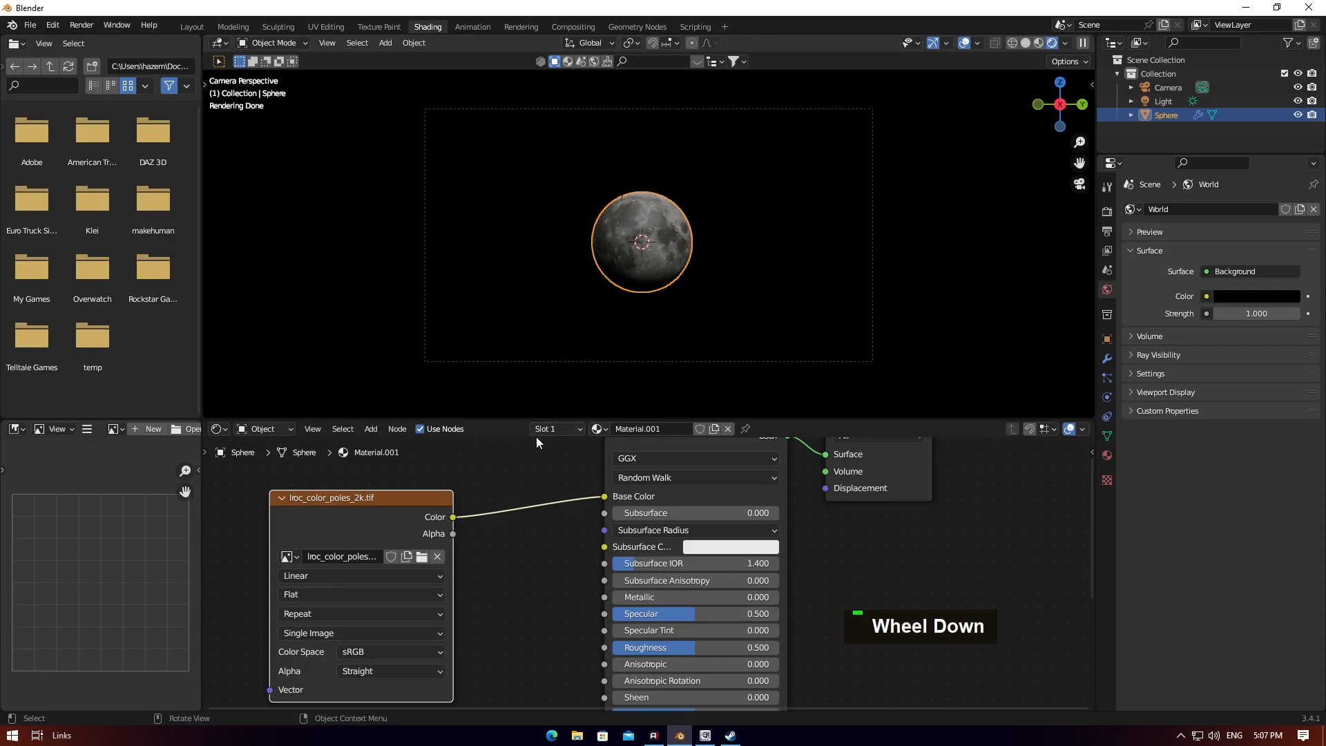
- Move the Material Output node farther from the Principled BSDF to make room for more nodes
scroll(545, 483, "down", 5)
middle_click_drag(552, 493, 480, 473)
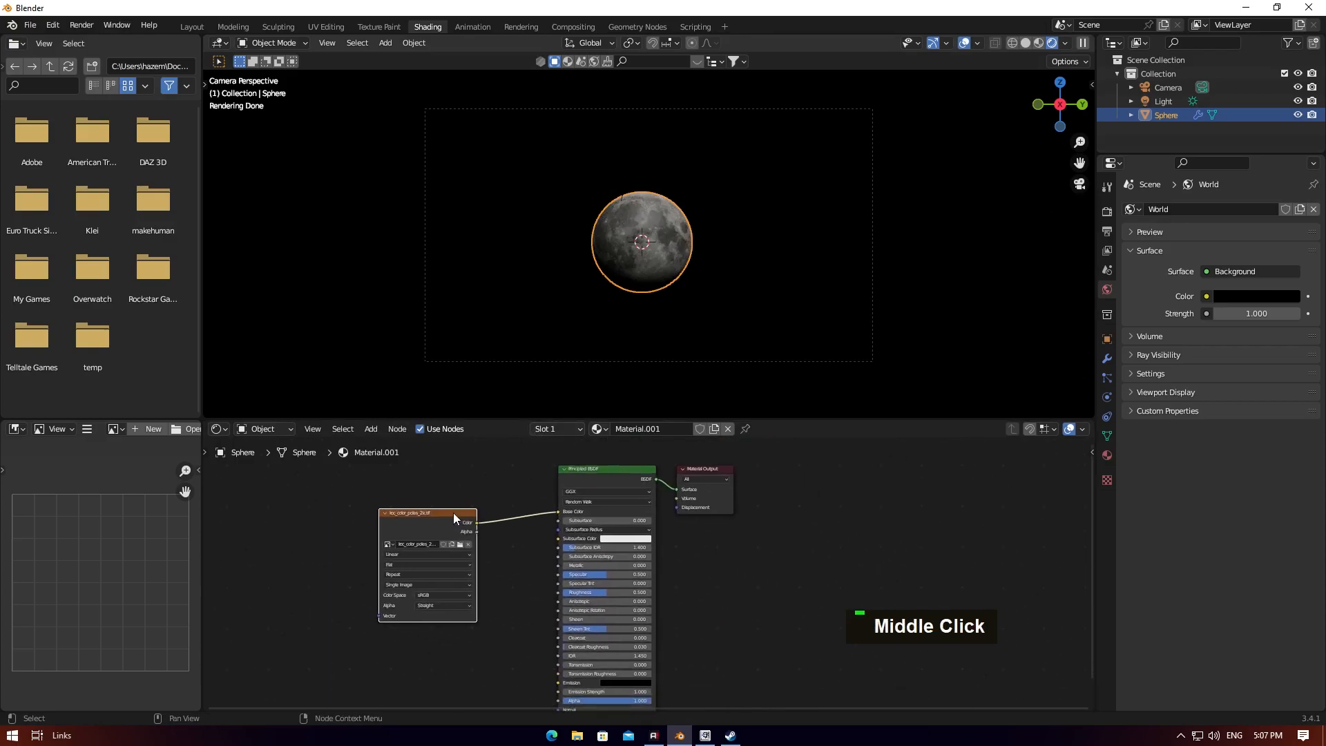
left_click_drag(710, 475, 938, 475)
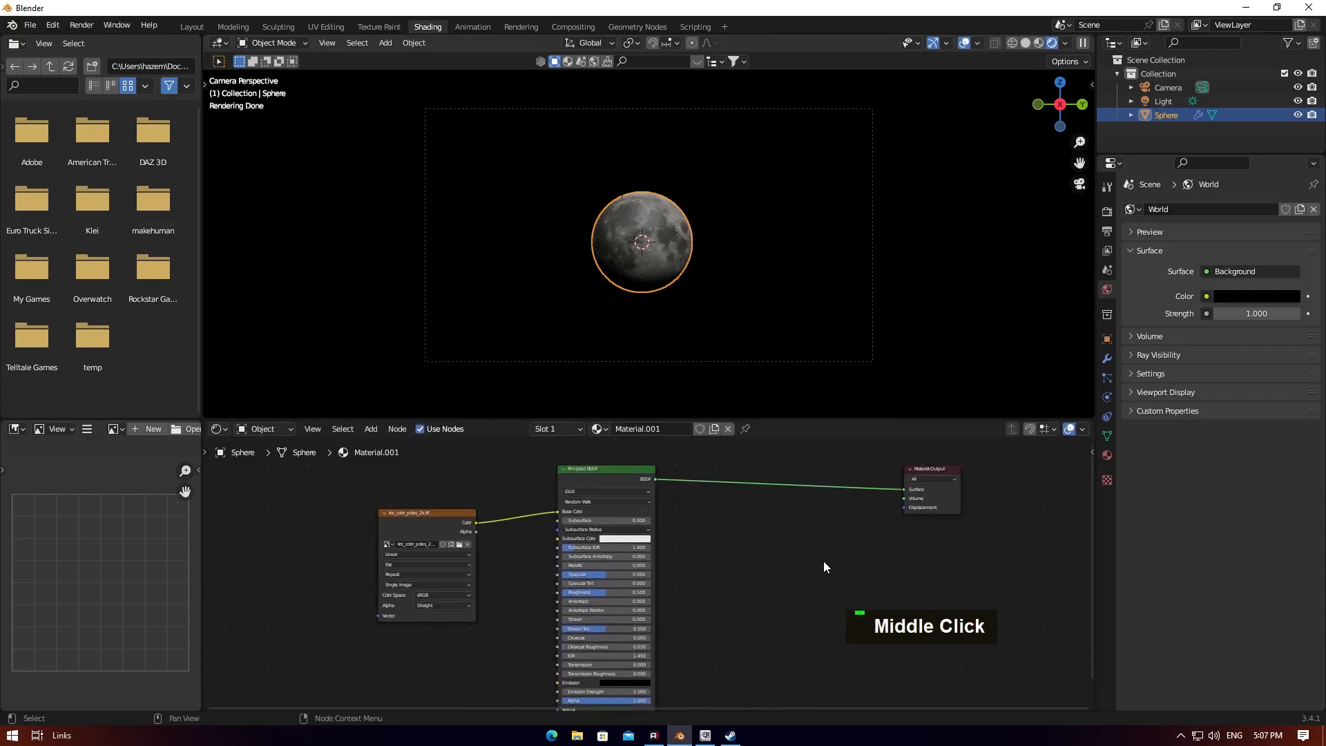
- Add a Displacement node beside the Material Output node
key("F3")
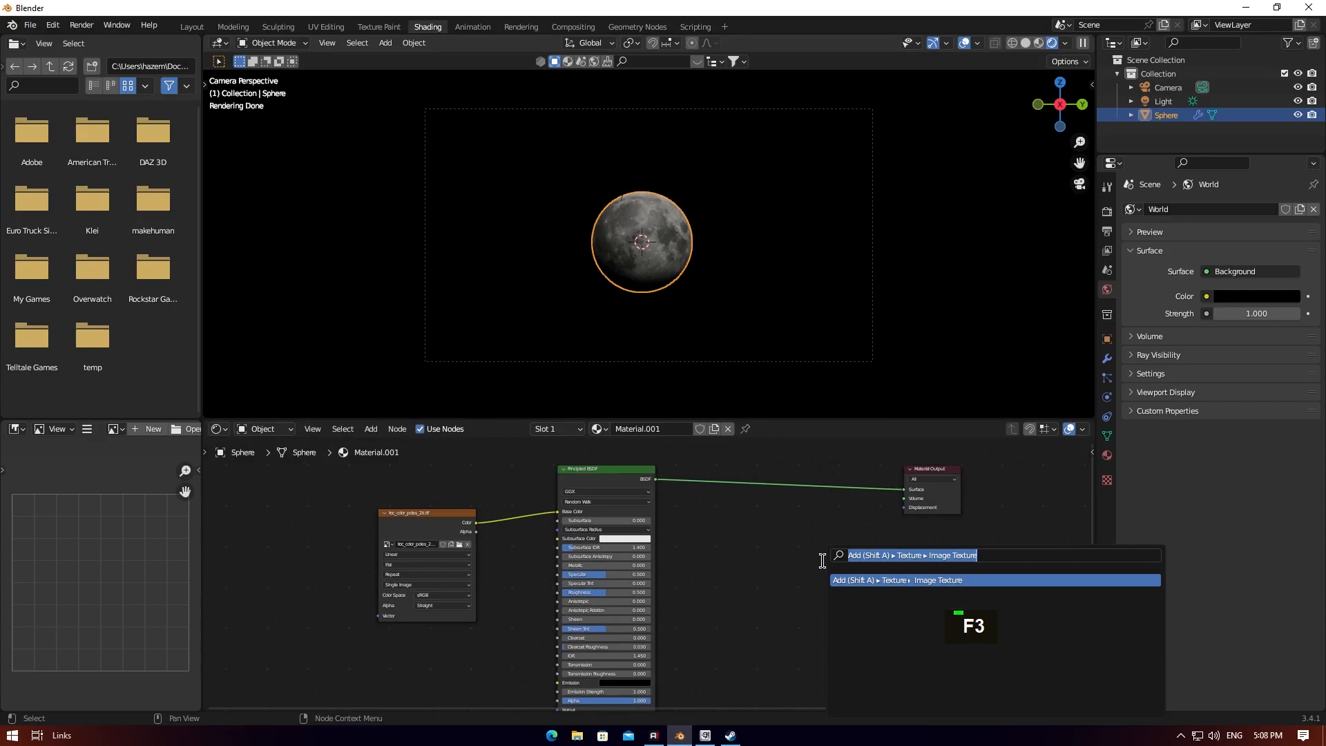
type("disp")
key("Return")
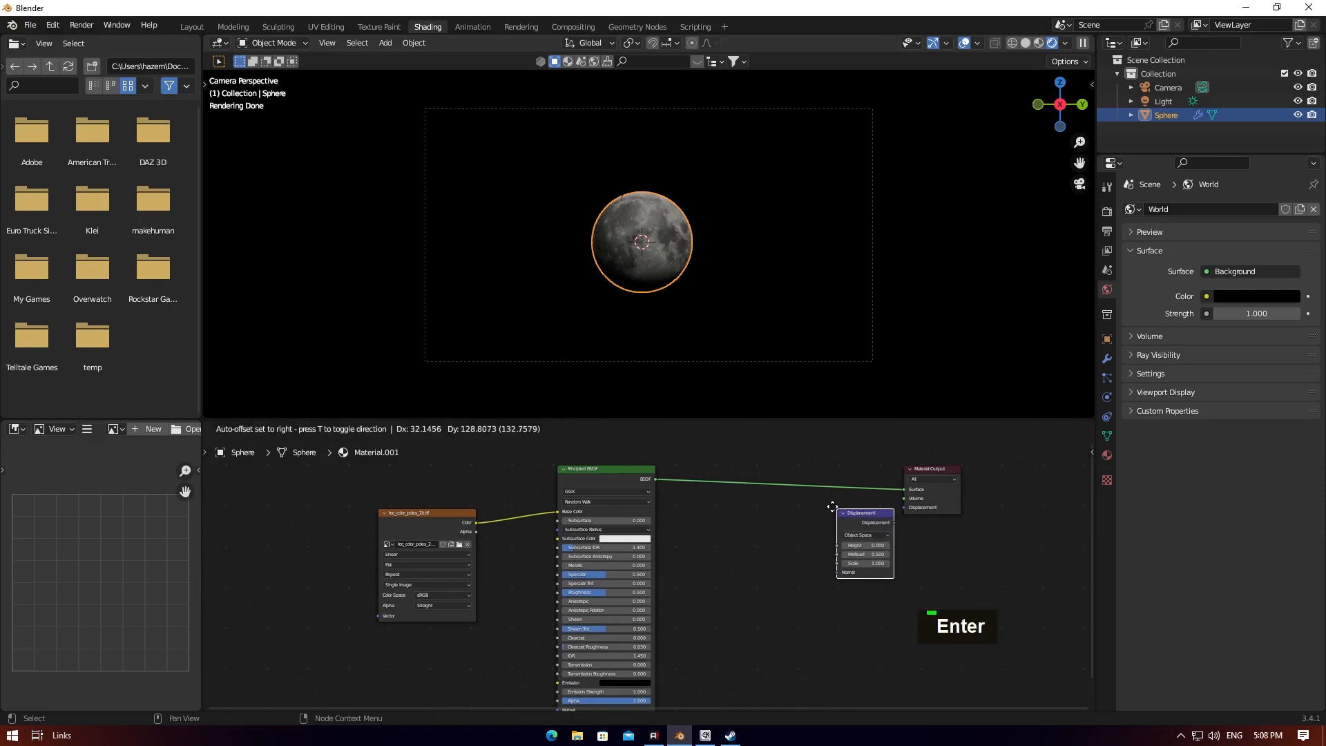
key("Return")
- Duplicate the Image Texture node, connecting its Color to the Displacement node's Height and the Displacement output to the Material Output's Displacement
double_click(409, 522)
key("alt+d")
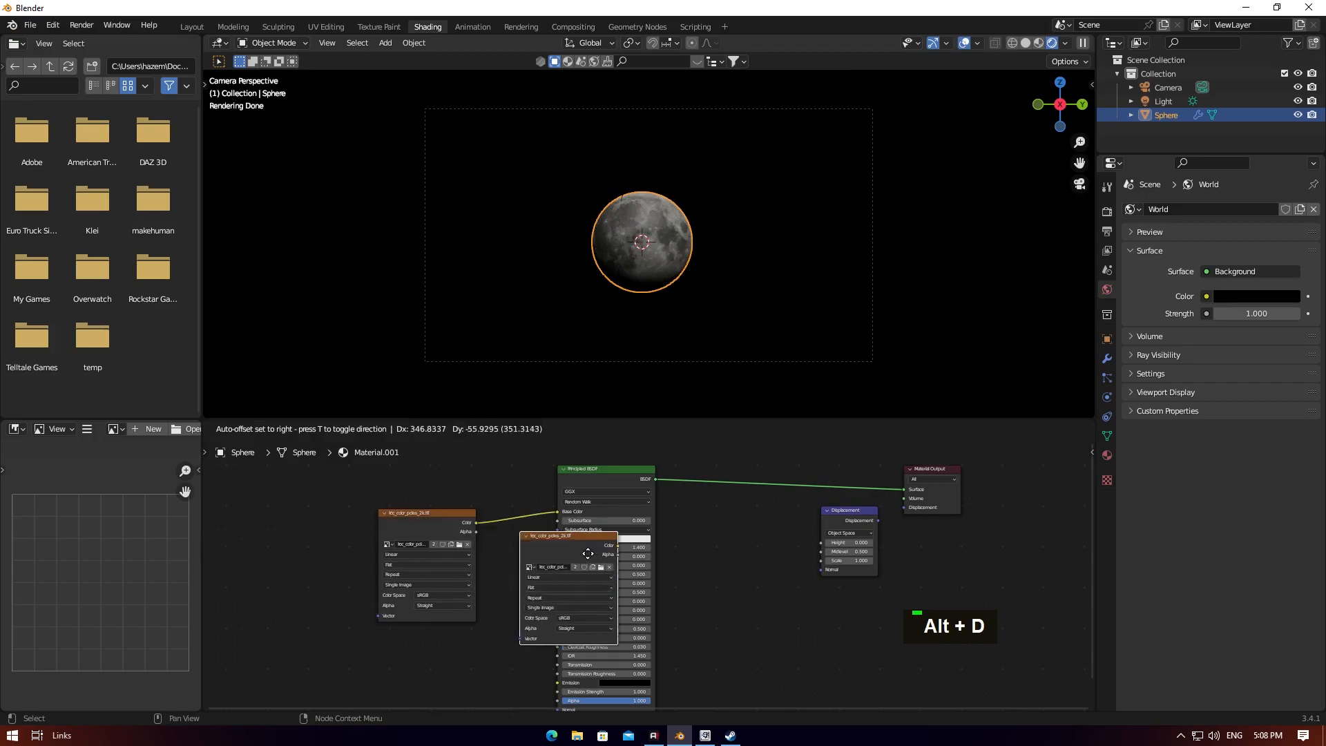
left_click(714, 600)
left_click_drag(781, 594, 791, 593)
left_click_drag(797, 548, 864, 556)
left_click_drag(727, 586, 769, 625)
- Set the Displacement node's Scale to 0.200
scroll(666, 564, "down", 1)
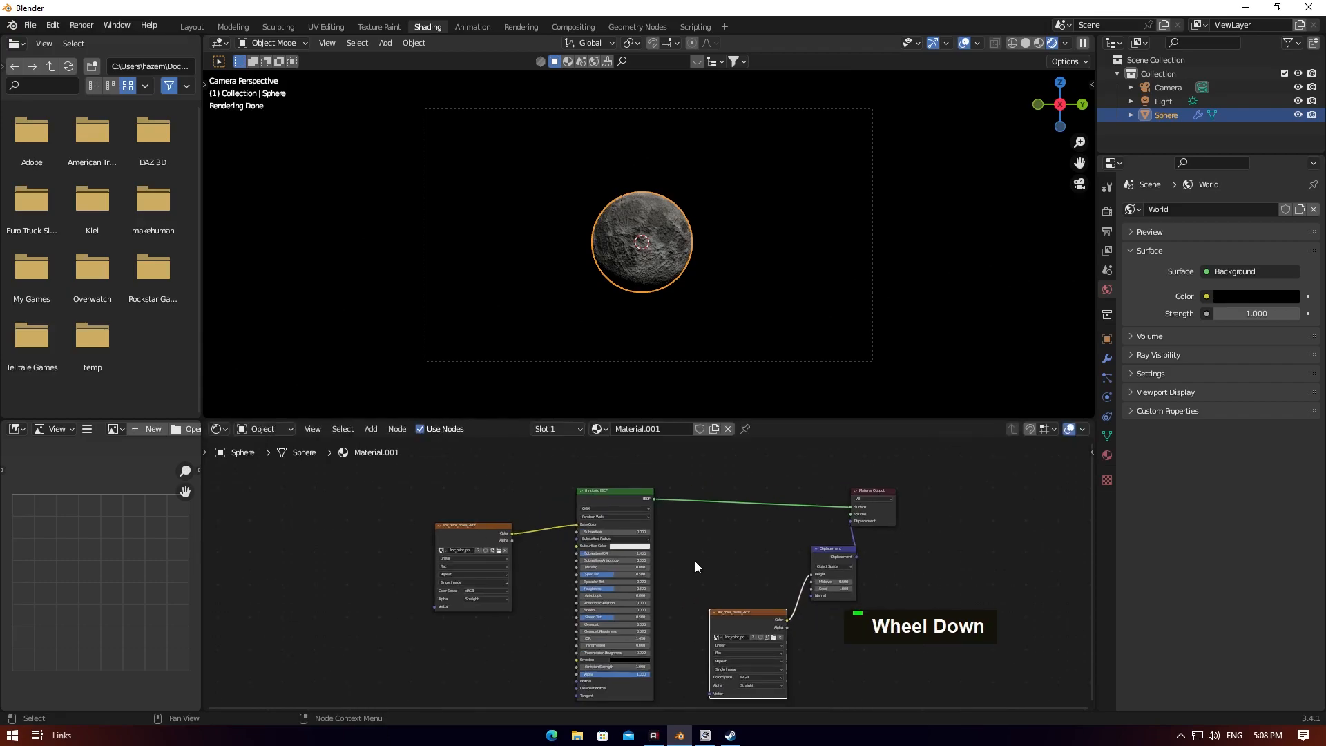
scroll(694, 560, "up", 2)
scroll(814, 568, "down", 1)
middle_click_drag(813, 569, 789, 558)
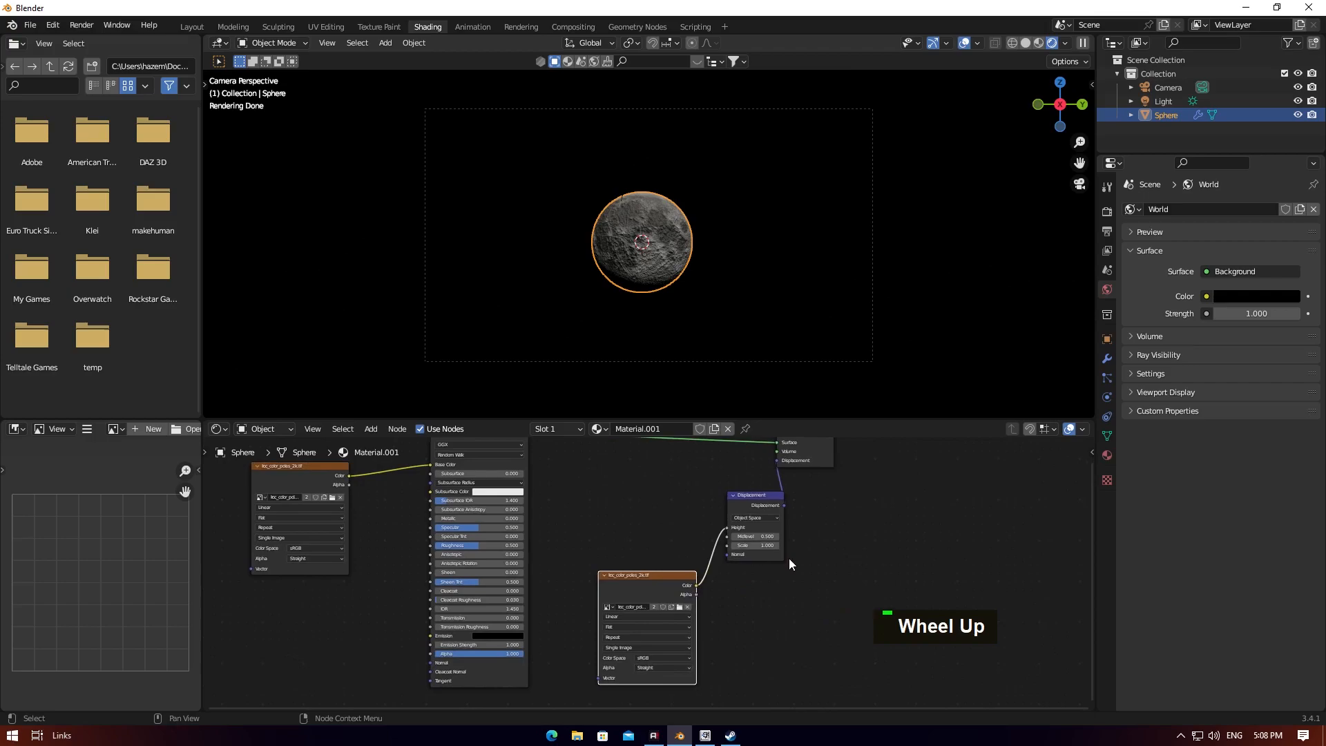
scroll(792, 563, "up", 4)
left_click_drag(889, 517, 843, 517)
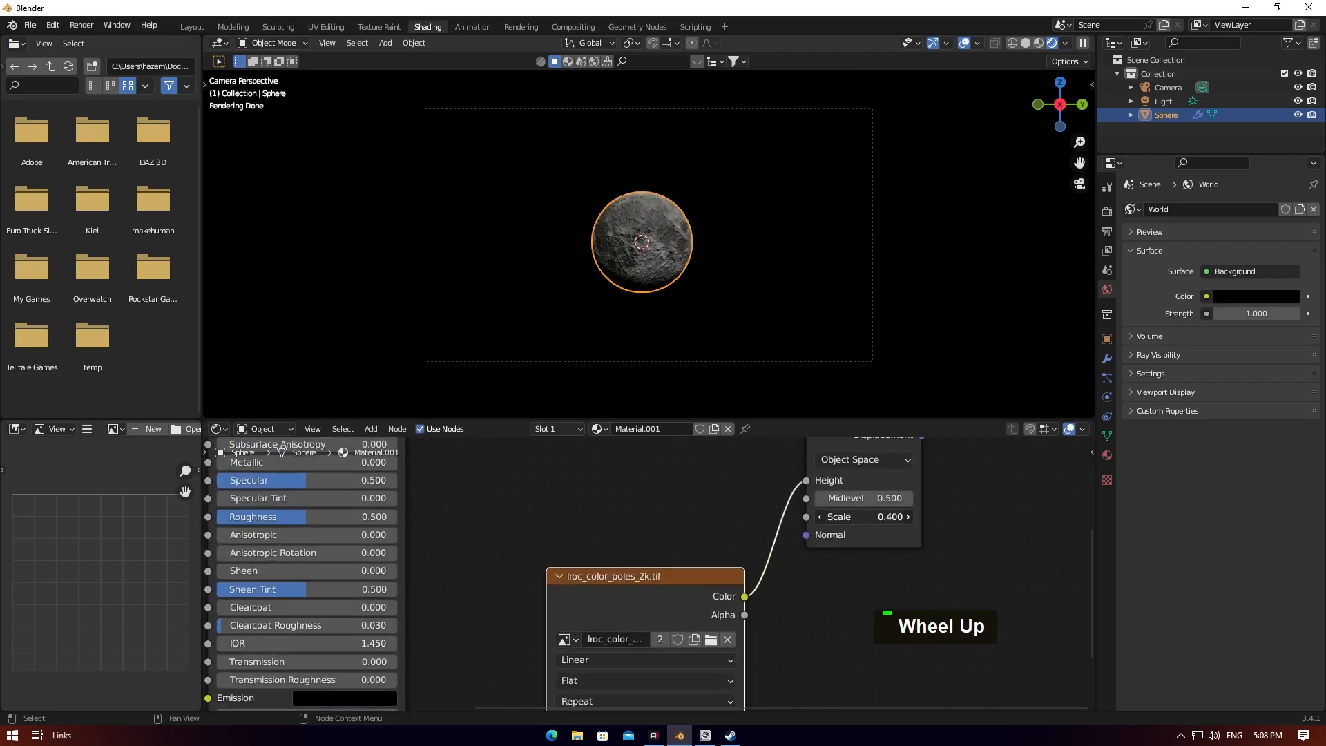
- Make the image in the displacement's Image Texture node an independent single-user copy
scroll(621, 517, "down", 2)
middle_click_drag(608, 490, 742, 565)
scroll(742, 565, "down", 1)
scroll(812, 652, "up", 1)
middle_click_drag(812, 652, 764, 617)
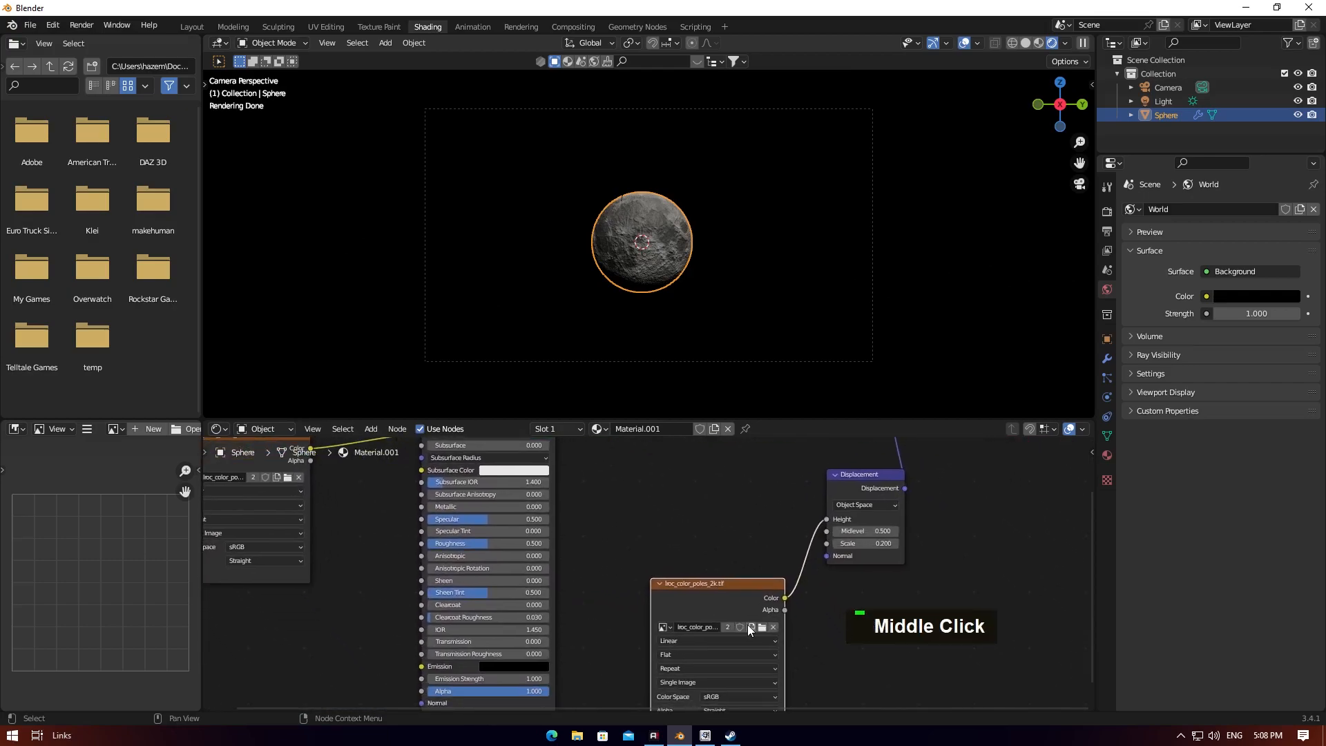
middle_click_drag(624, 484, 681, 543)
scroll(682, 541, "down", 1)
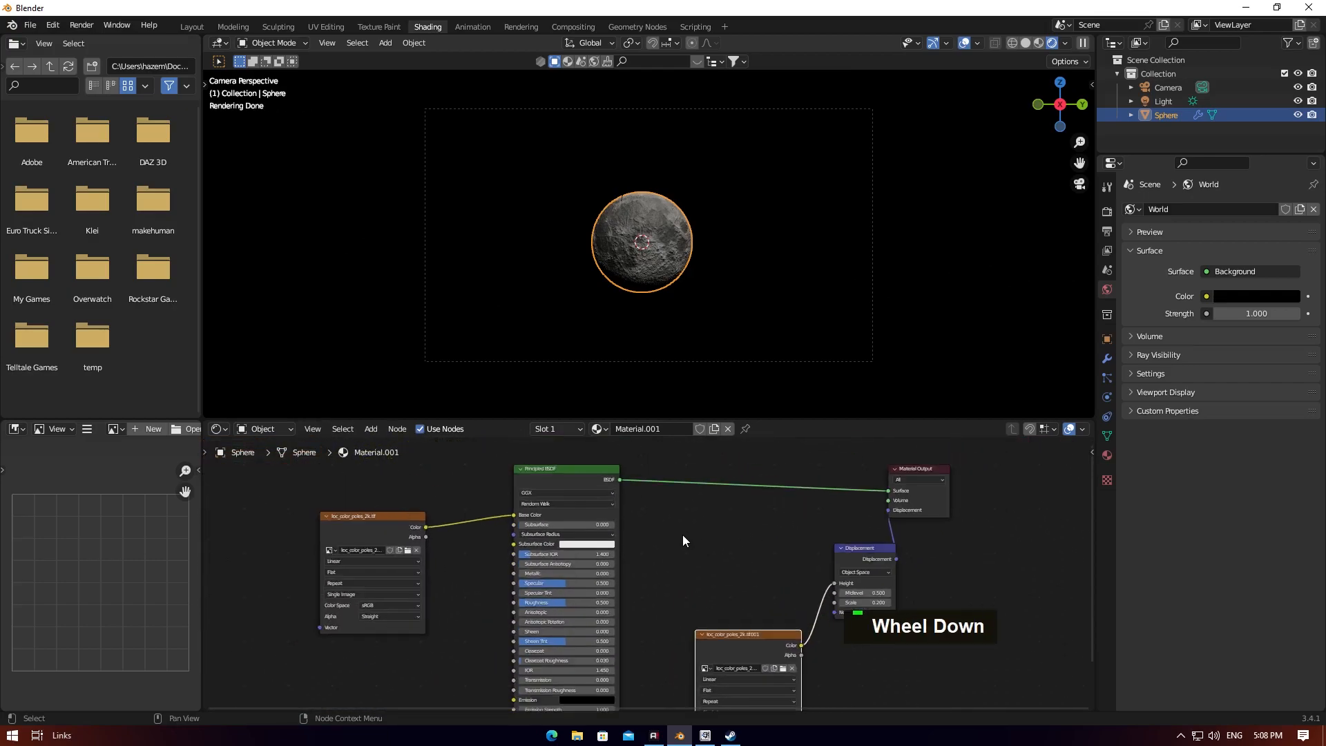
- Insert a Mix Shader node on the link between the Principled BSDF and the Material Output
scroll(690, 475, "down", 1)
key("F3")
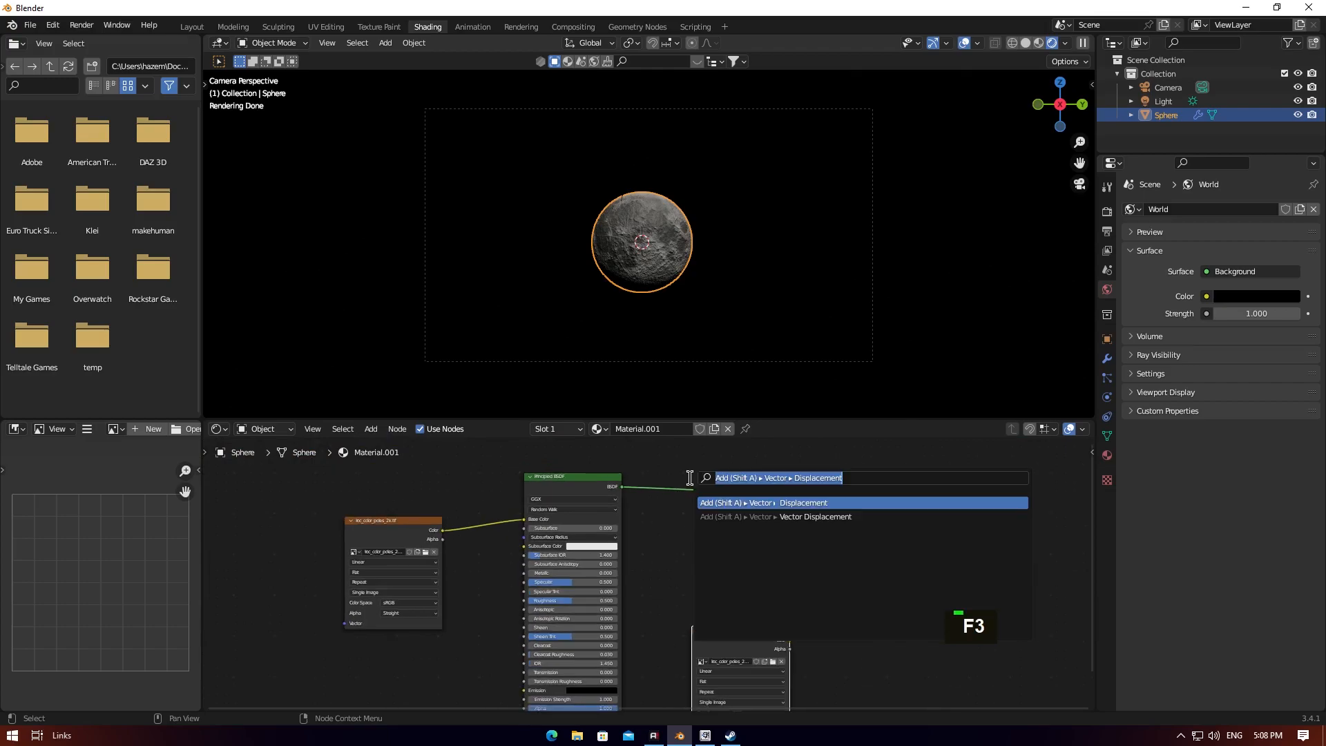
type("mix")
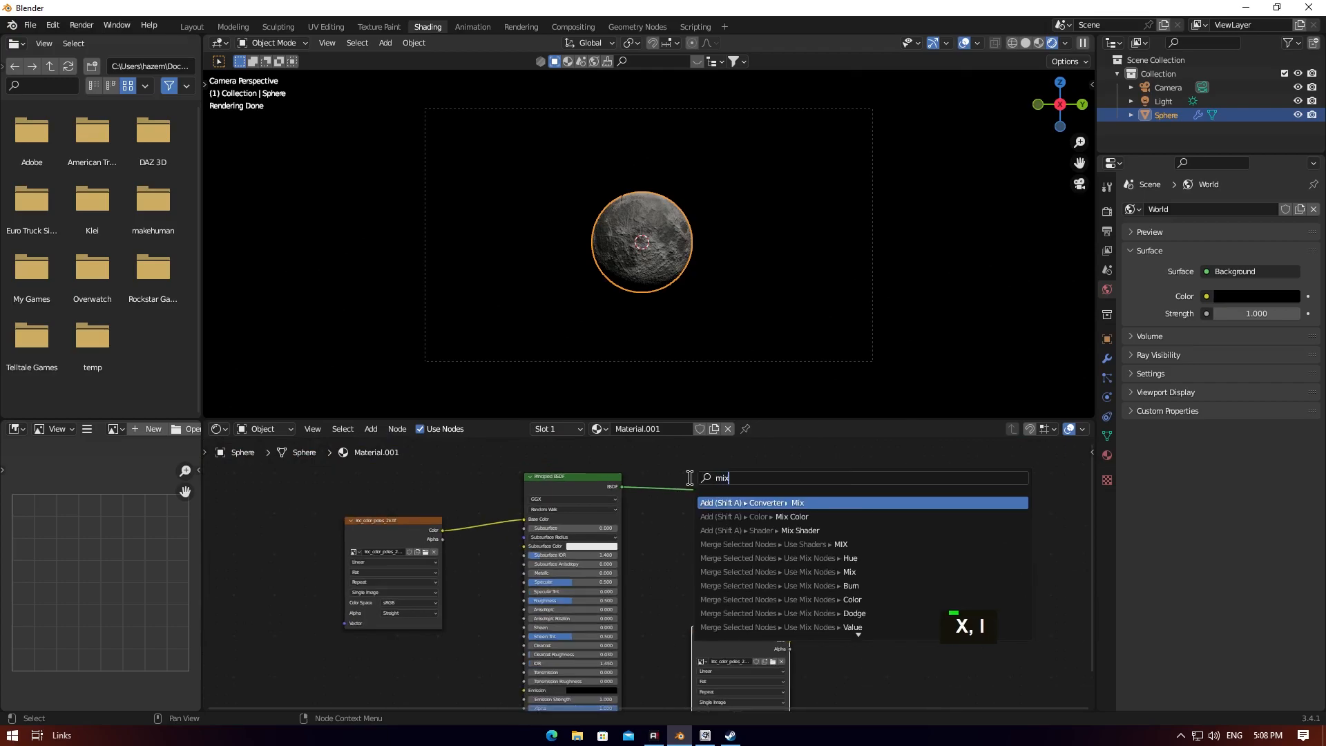
key("Down")
key("Down")
key("Return")
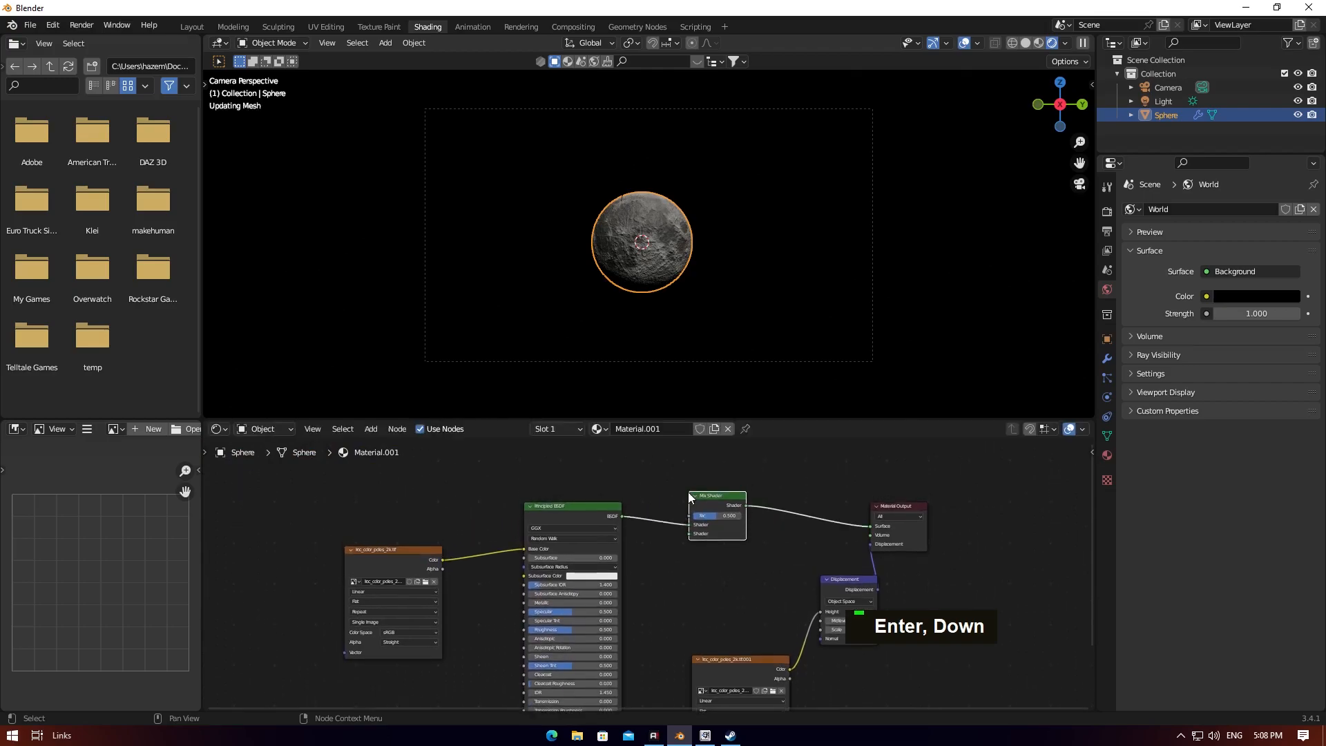
left_click(688, 496)
- Duplicate the Principled BSDF and connect the copy to the Mix Shader's second Shader input
left_click(611, 514)
key("shift+d")
left_click_drag(716, 568, 688, 533)
- Set the duplicated Principled BSDF's Base Color to black
left_click(679, 600)
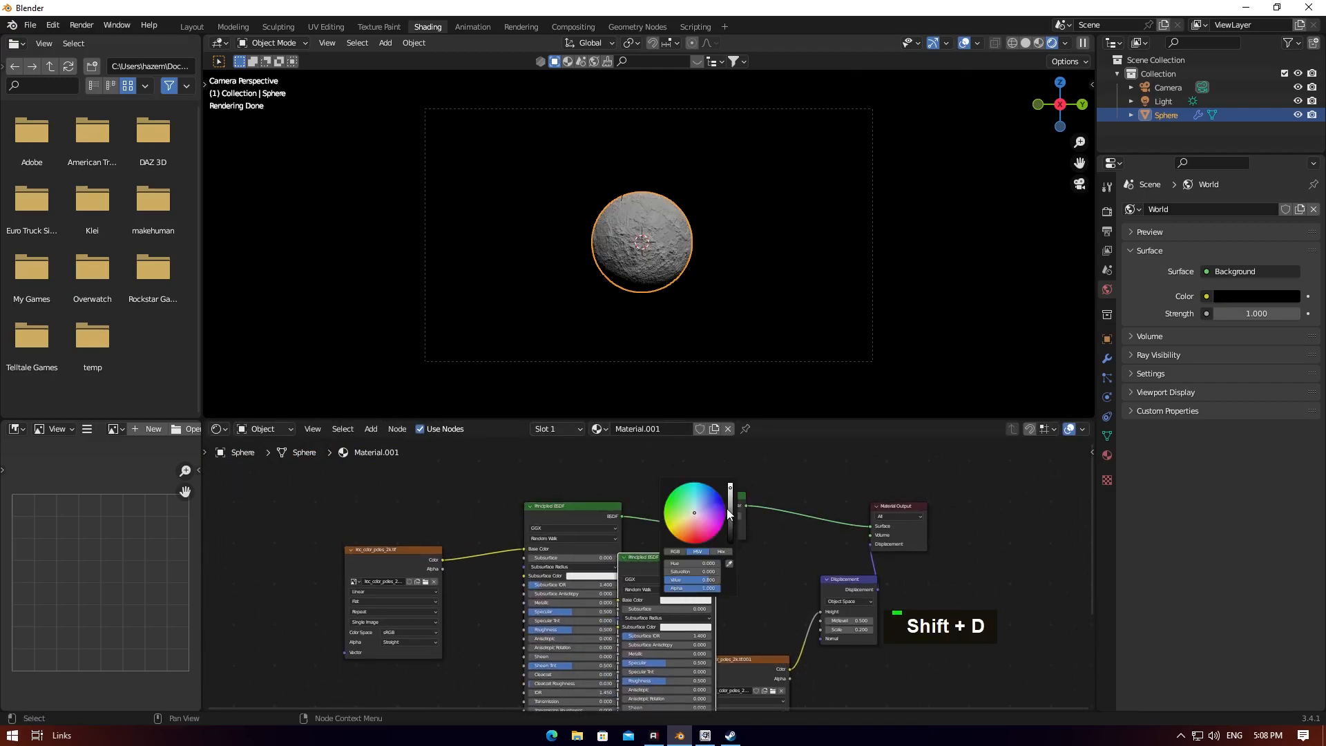
left_click(729, 563)
left_click(701, 599)
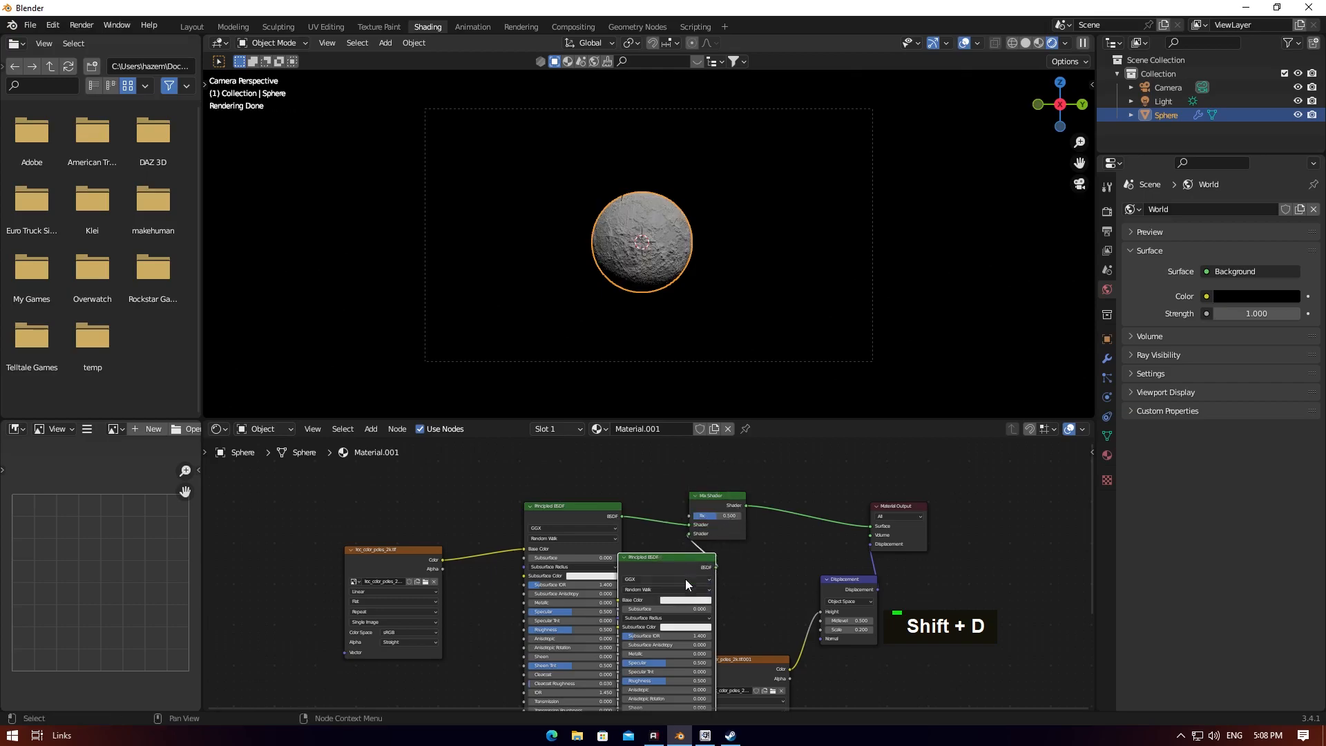
left_click(693, 600)
left_click_drag(733, 507, 731, 545)
- Spread the Mix Shader, both Principled BSDF nodes and the base colour texture apart so that they no longer overlap
left_click_drag(701, 497, 725, 491)
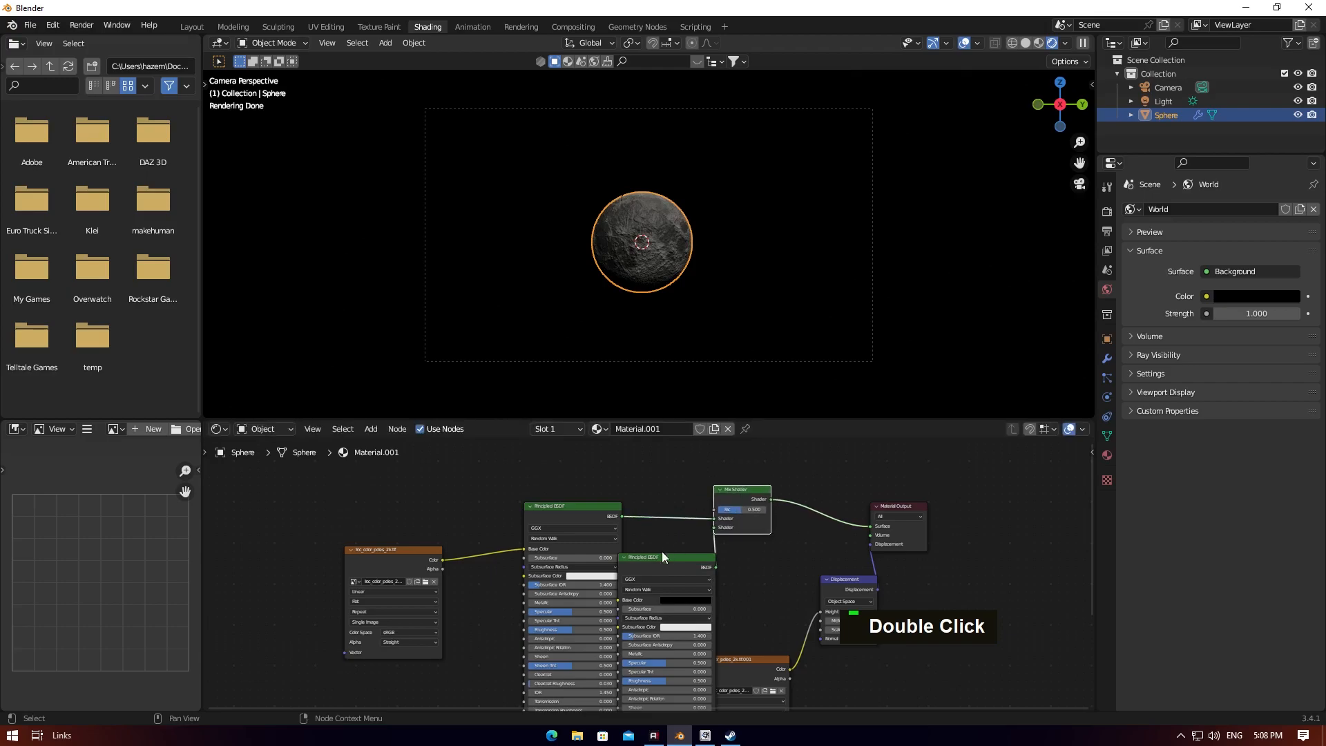
left_click_drag(664, 558, 661, 571)
left_click_drag(567, 508, 465, 516)
left_click_drag(395, 488, 501, 580)
left_click_drag(512, 513, 360, 518)
left_click_drag(663, 571, 525, 570)
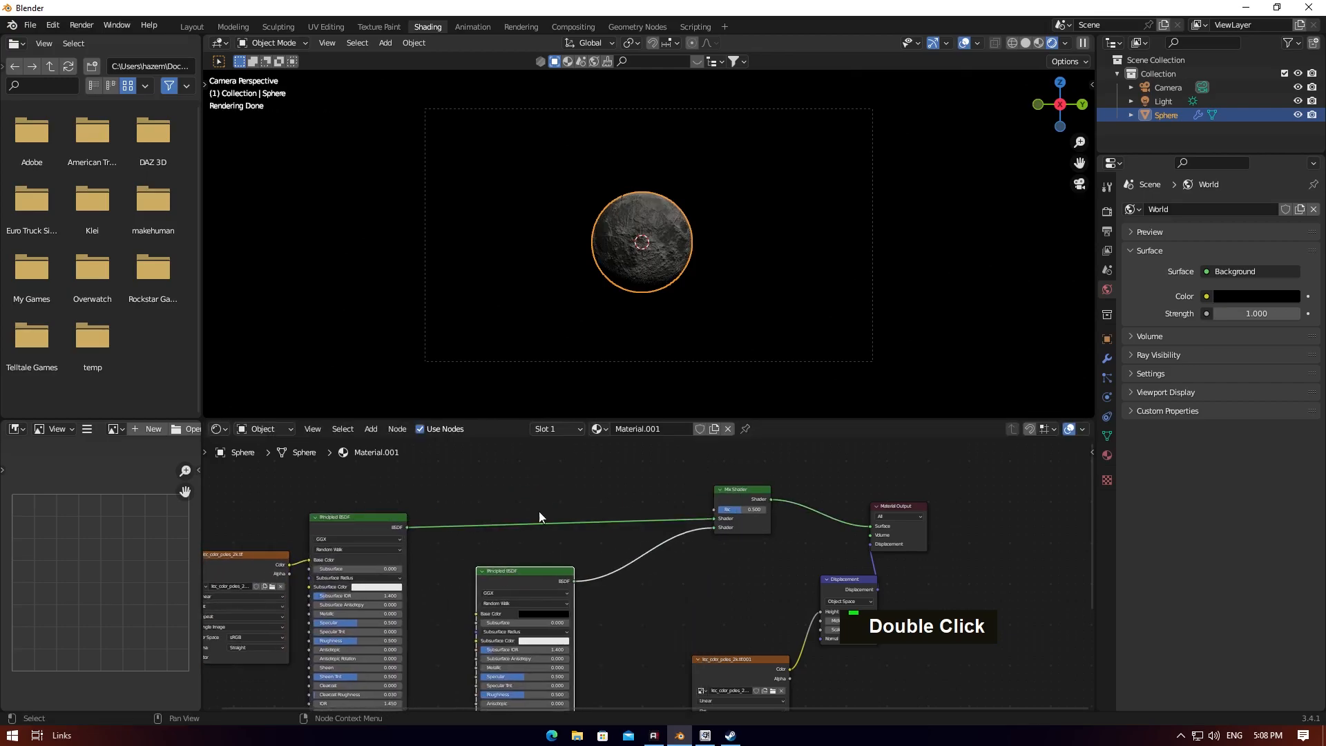
- Add a ColorRamp node above the Principled BSDF nodes
key("F3")
type("color")
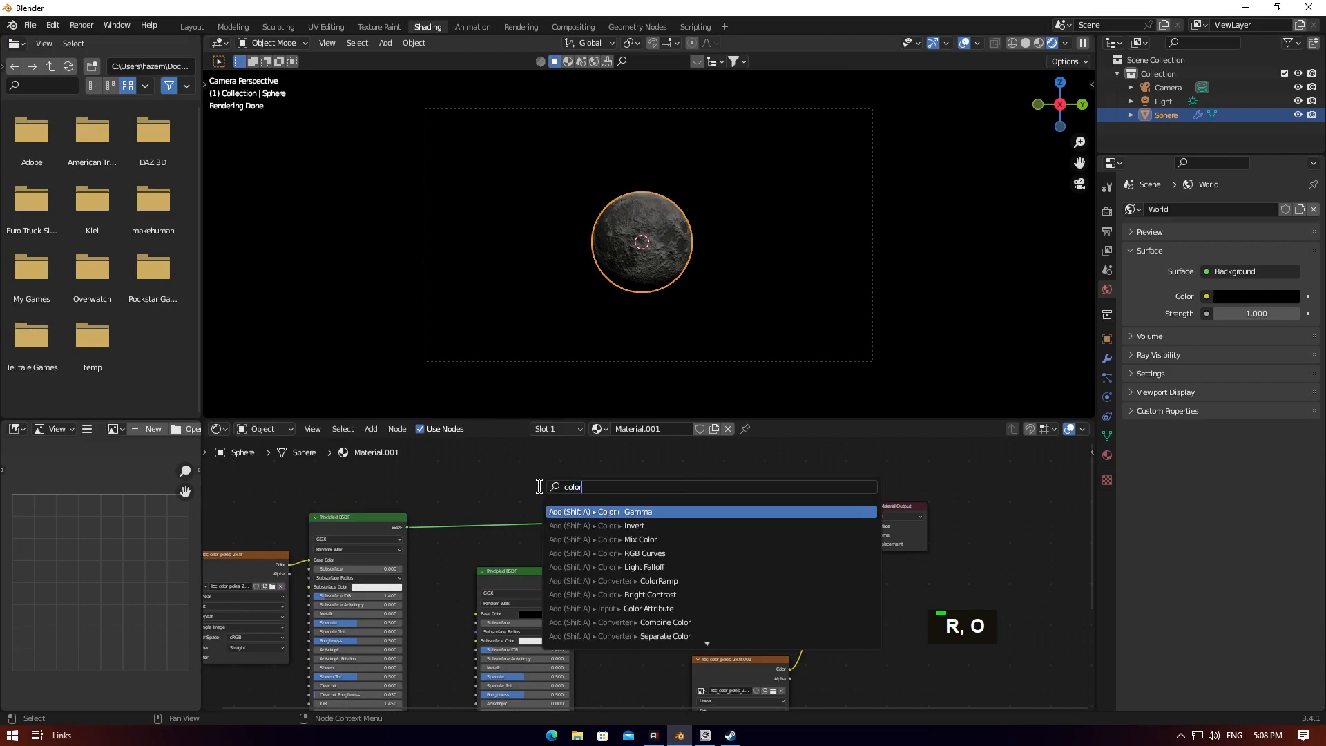
key("Return")
double_click(568, 461)
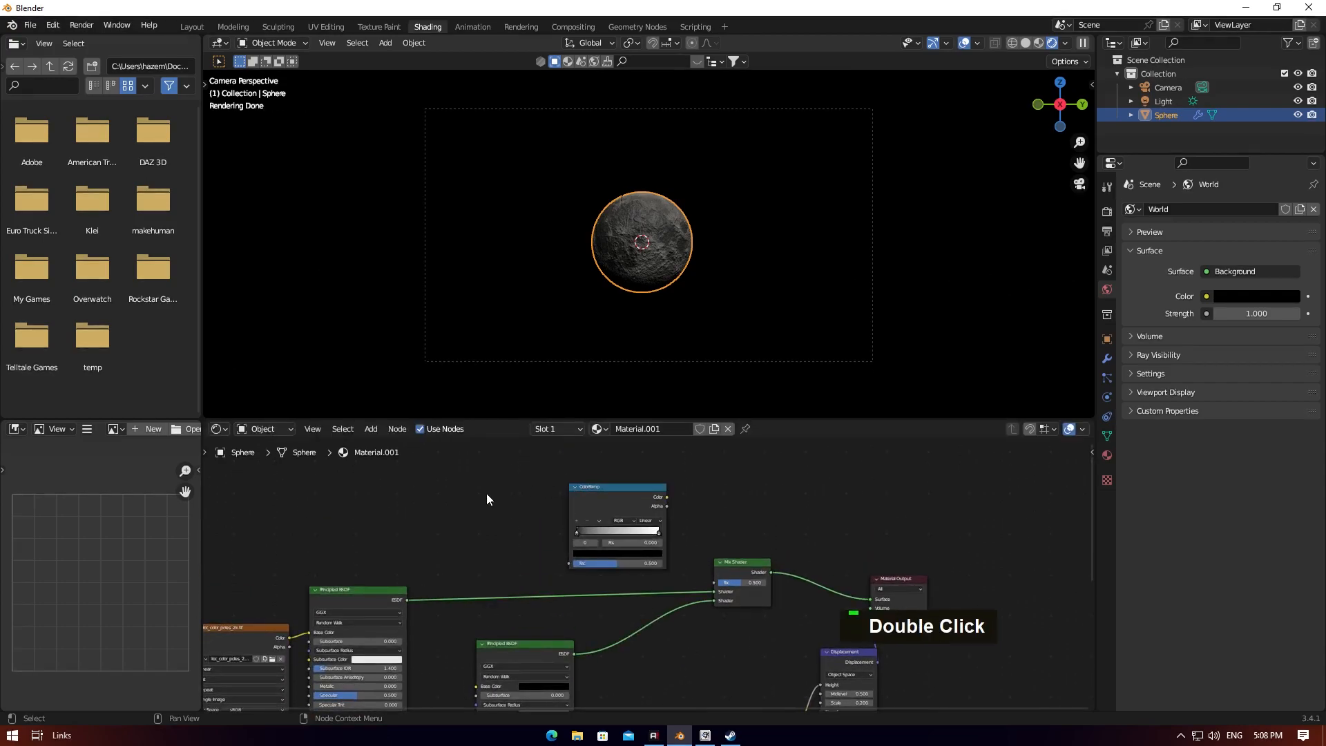
- Add a Layer Weight node beside the ColorRamp
key("F3")
type("layer")
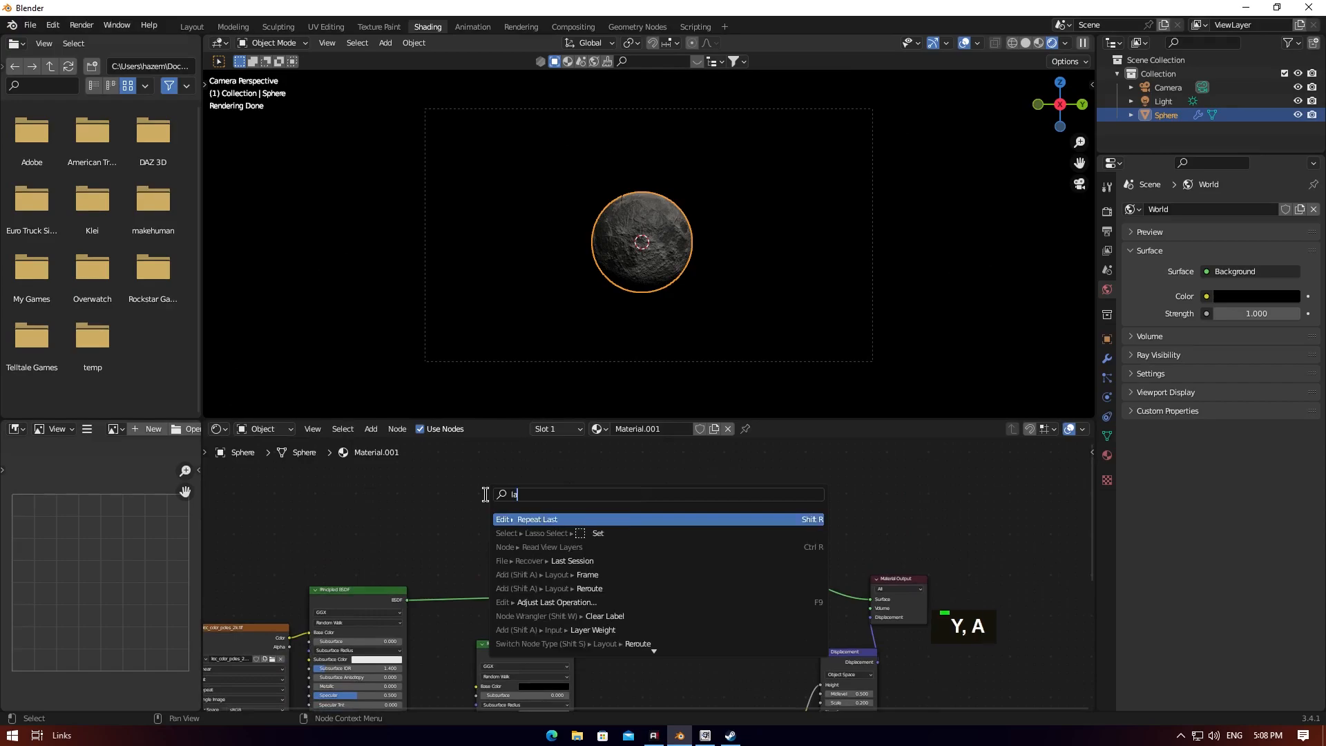
key("Down")
key("Return")
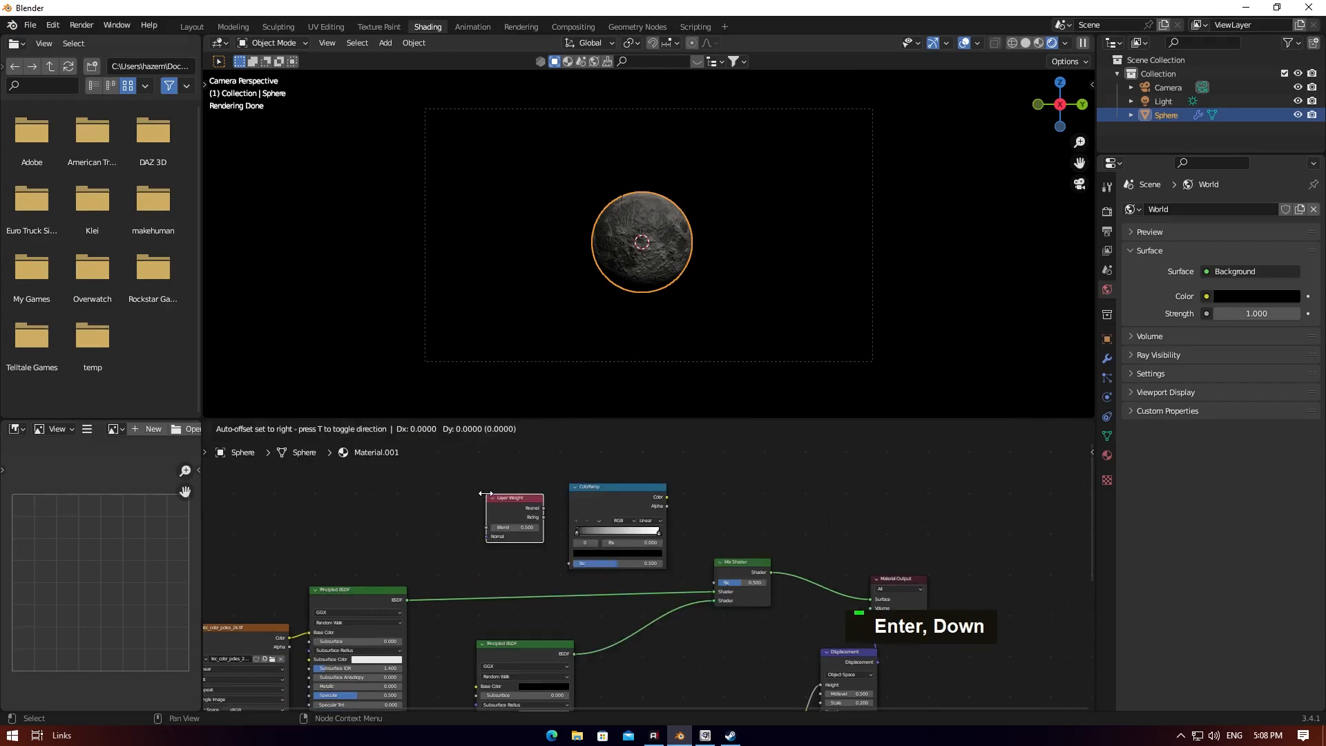
left_click(485, 493)
- Connect the Layer Weight's Facing output to the ColorRamp's Fac and the ramp's Color to the Mix Shader's Fac, spacing the nodes apart
left_click_drag(542, 516, 568, 569)
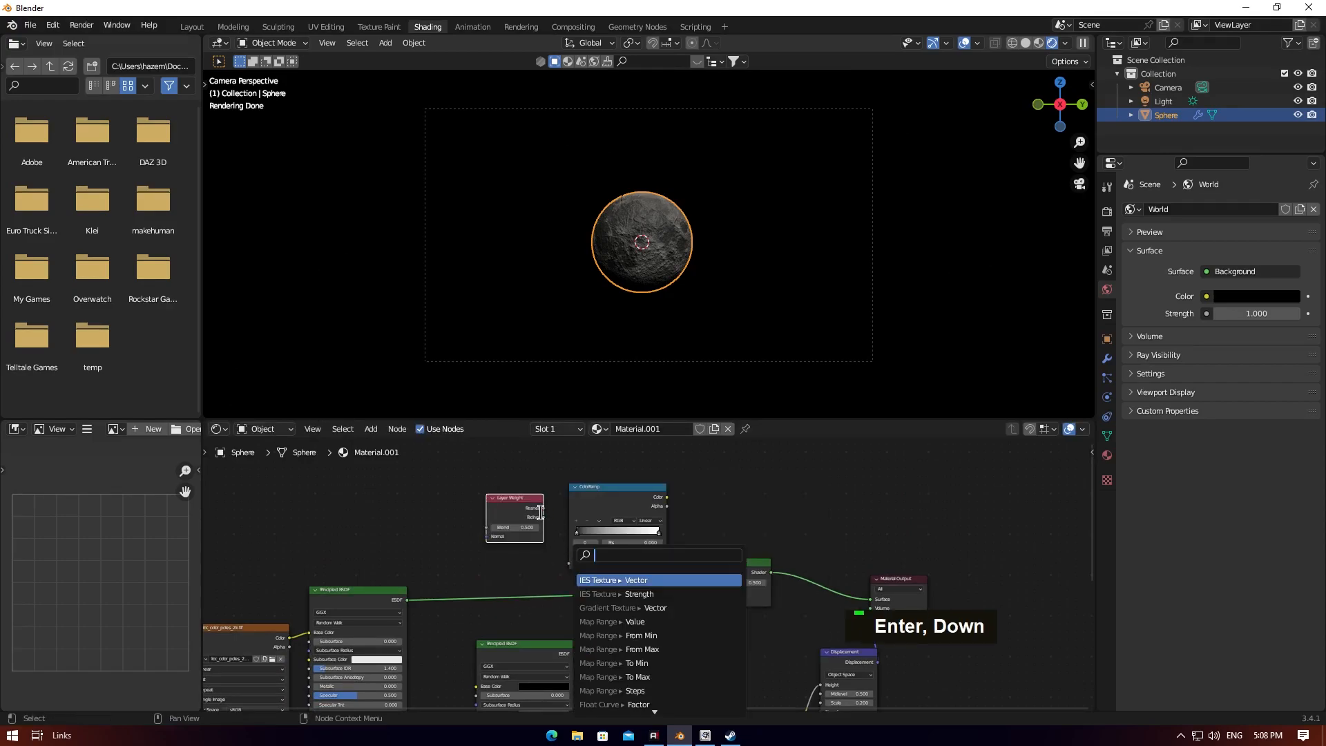
left_click(541, 515)
left_click_drag(544, 517, 569, 563)
left_click_drag(666, 496, 716, 585)
left_click_drag(624, 487, 604, 490)
left_click_drag(506, 496, 435, 495)
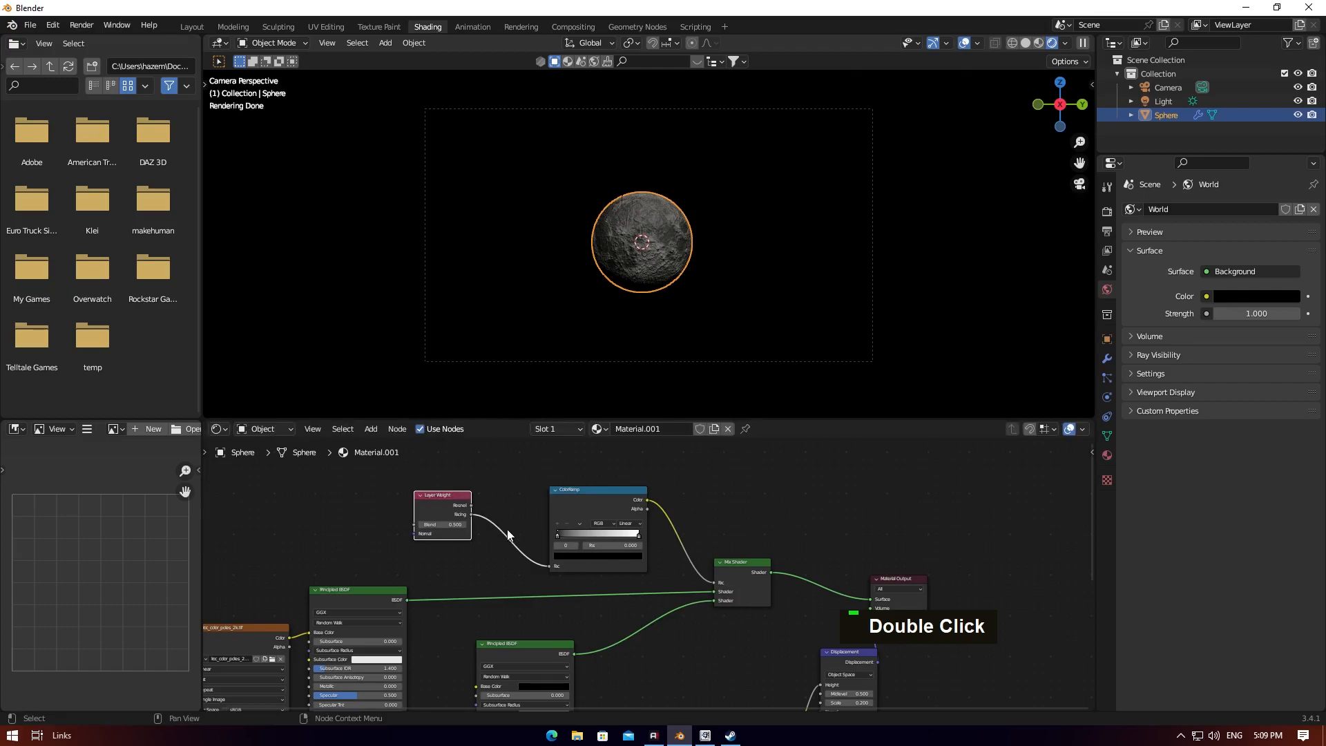
- Move the ColorRamp's black stop close to the white end and inspect the sphere's edge up close
left_click_drag(557, 535, 635, 537)
scroll(651, 254, "up", 3)
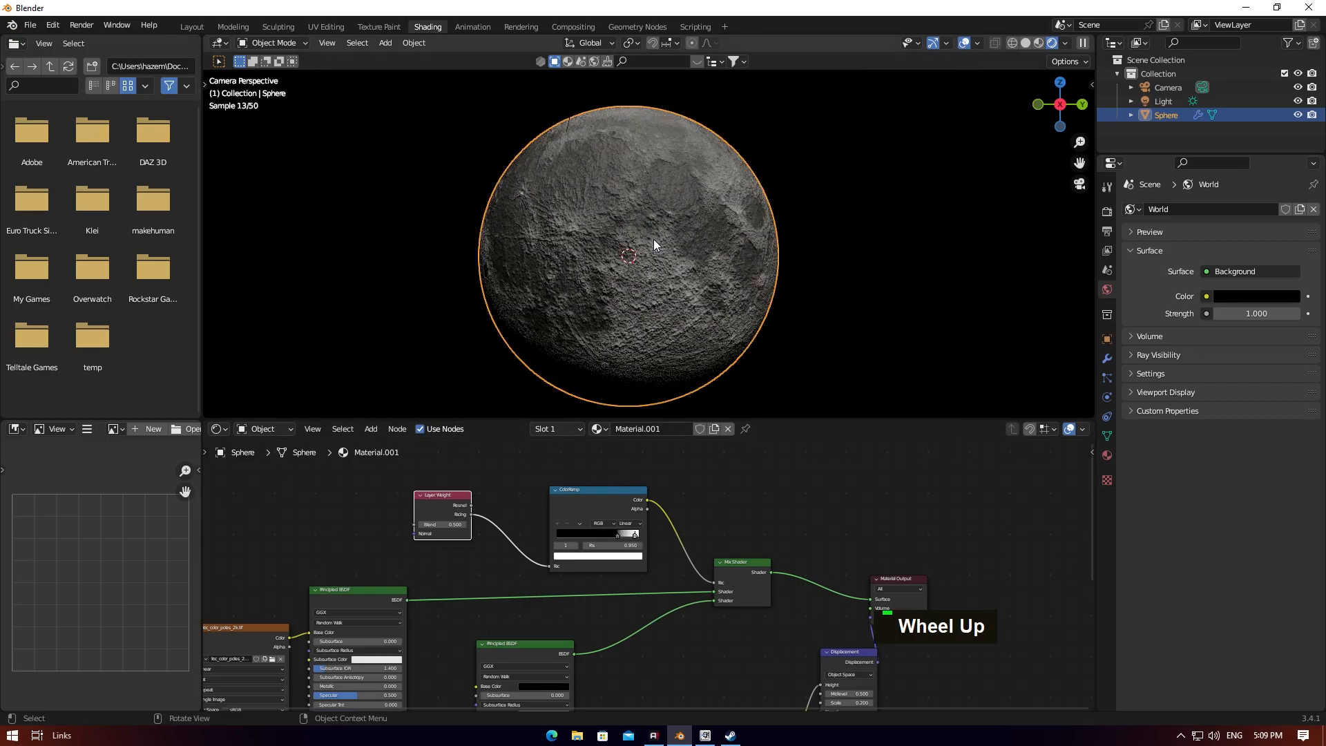
- Add connected Texture Coordinate and Mapping nodes to the base colour Image Texture
middle_click_drag(442, 656, 374, 587)
scroll(356, 575, "down", 2)
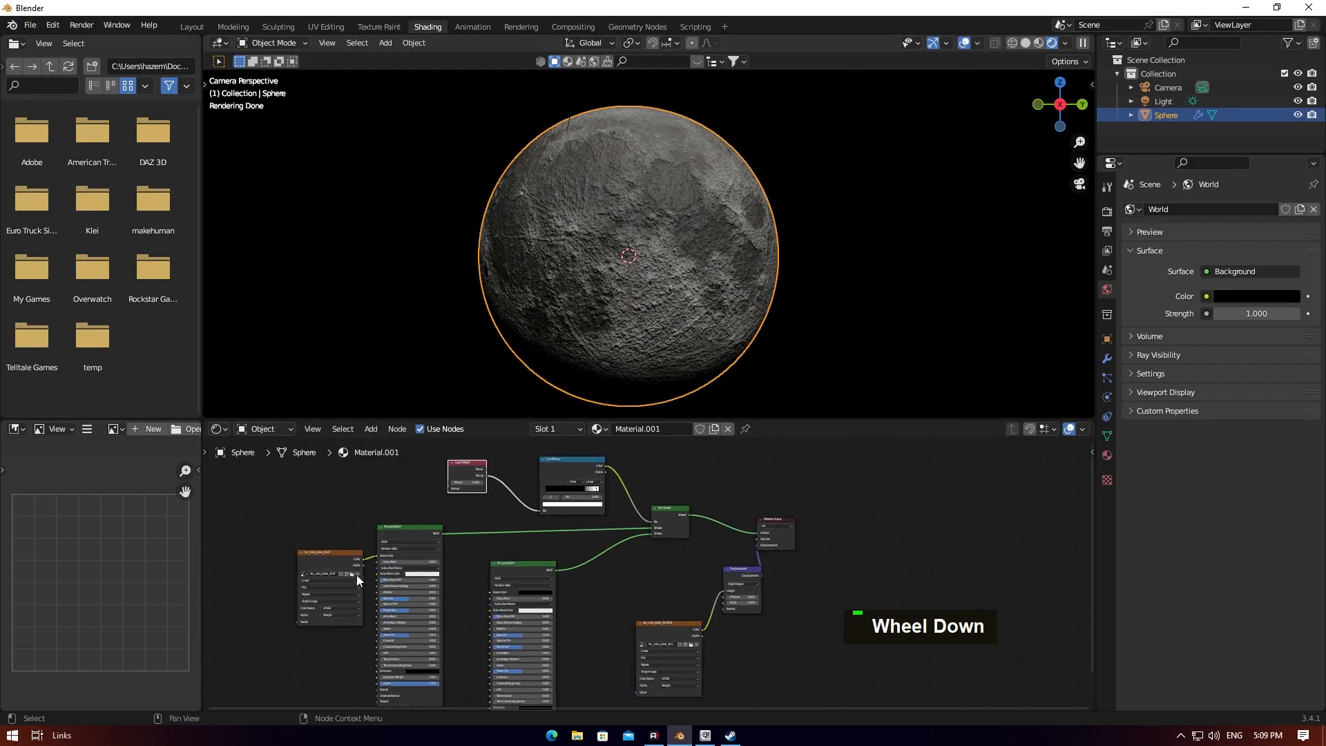
left_click(336, 558)
key("ctrl+t")
middle_click_drag(334, 541, 477, 518)
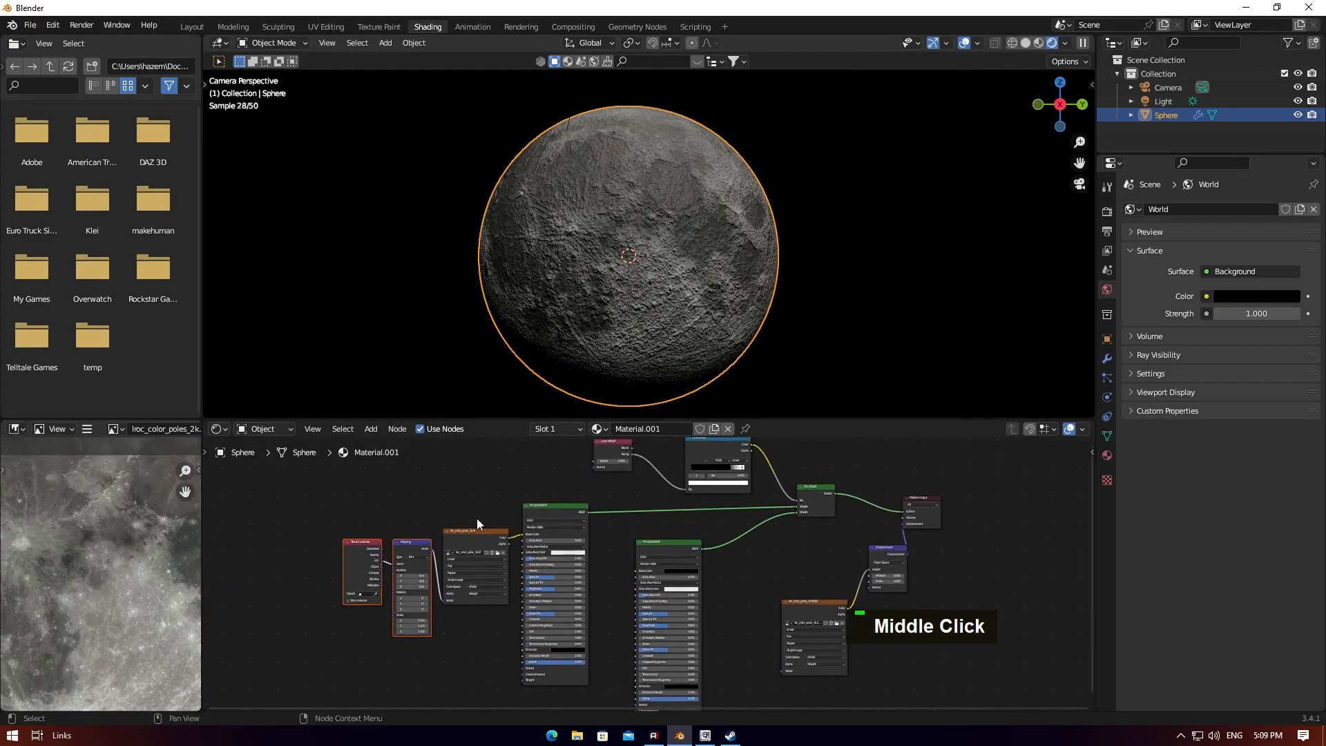
- Try shifting the base colour texture's Mapping location along X
scroll(359, 588, "up", 2)
scroll(254, 579, "up", 2)
scroll(257, 576, "down", 1)
left_click_drag(250, 577, 250, 577)
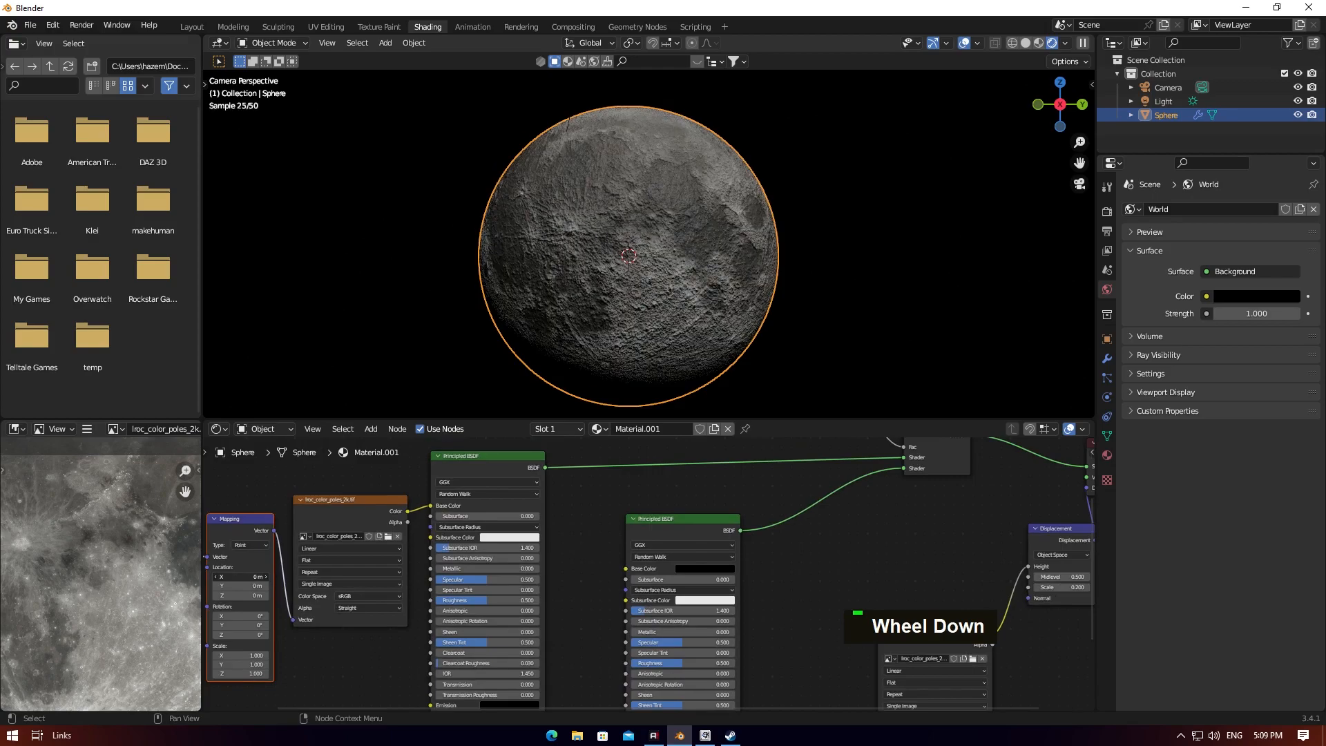
- Add Texture Coordinate and Mapping nodes to the displacement's Image Texture and set the Mapping's X location to -0.6 m
scroll(773, 554, "down", 1)
middle_click_drag(773, 554, 772, 535)
left_click(772, 534)
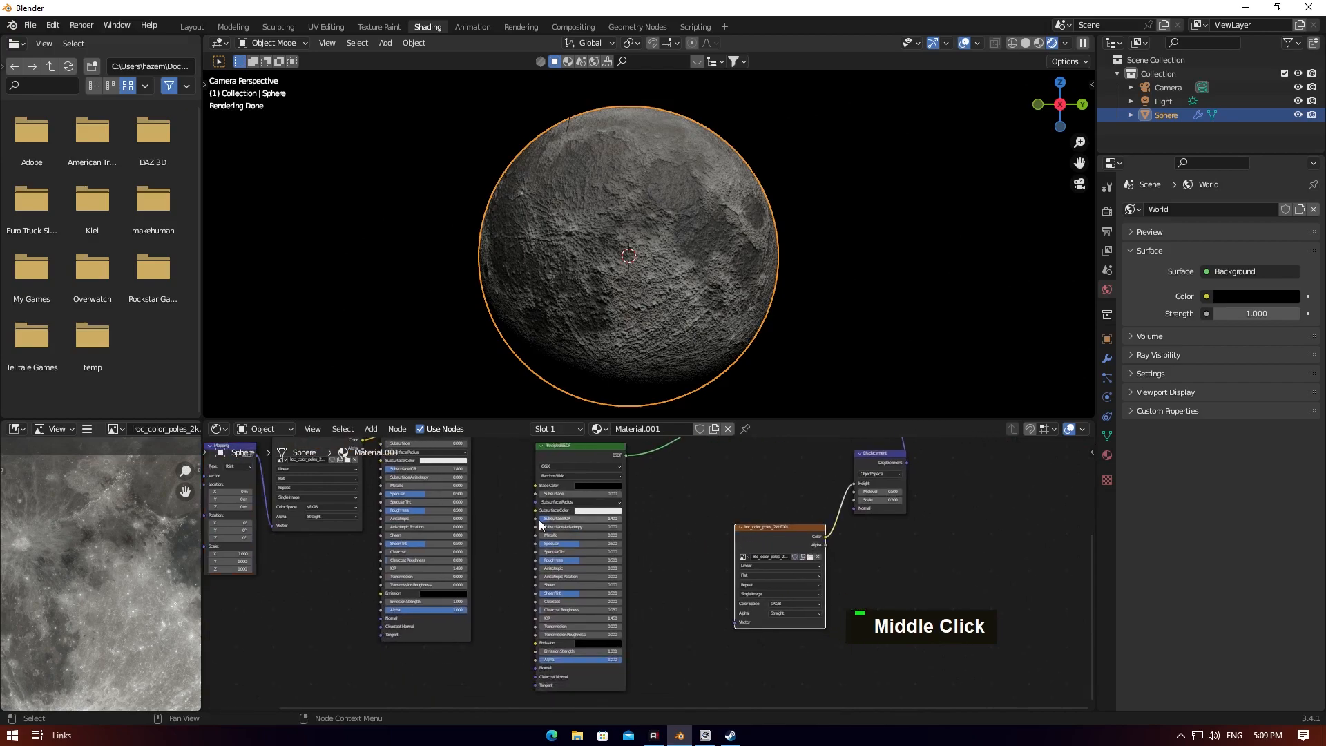
middle_click_drag(541, 520, 617, 529)
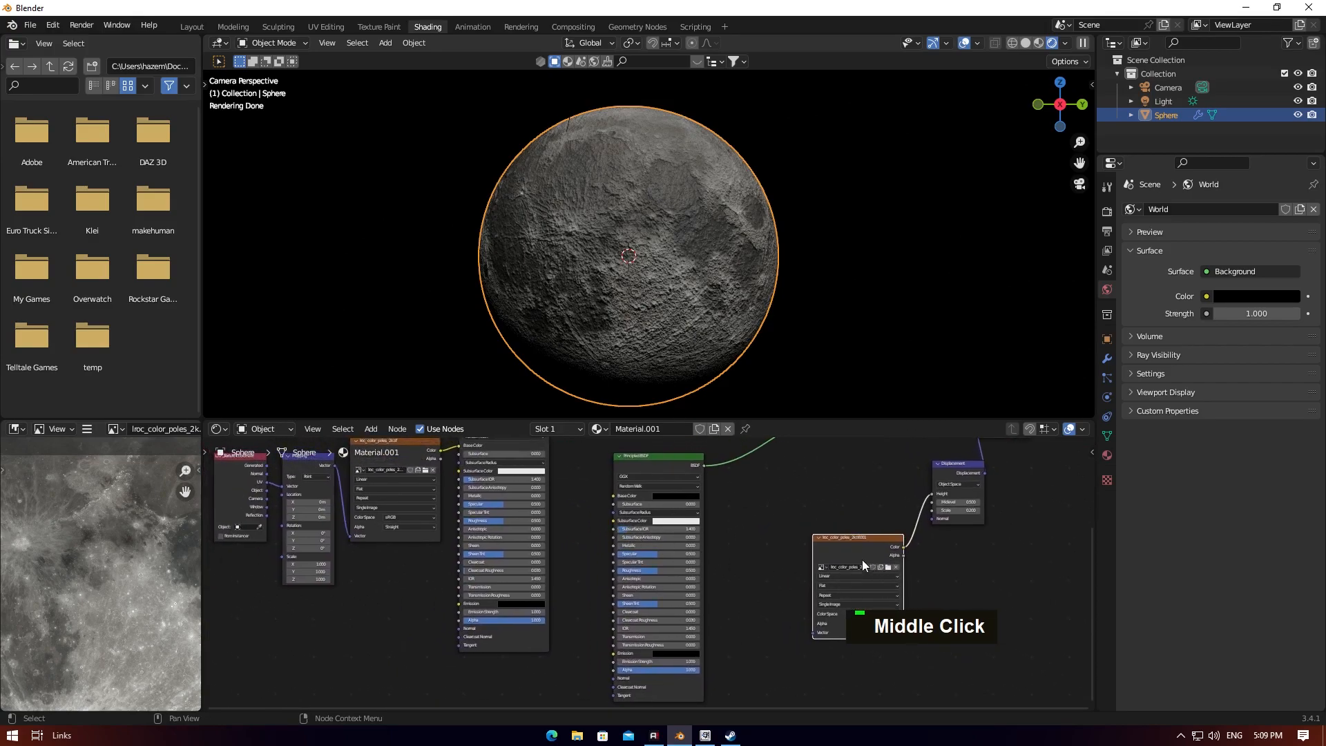
key("ctrl+t")
mouse_move(775, 594)
left_mouse_down()
mouse_move(725, 595)
mouse_move(796, 599)
left_mouse_up()
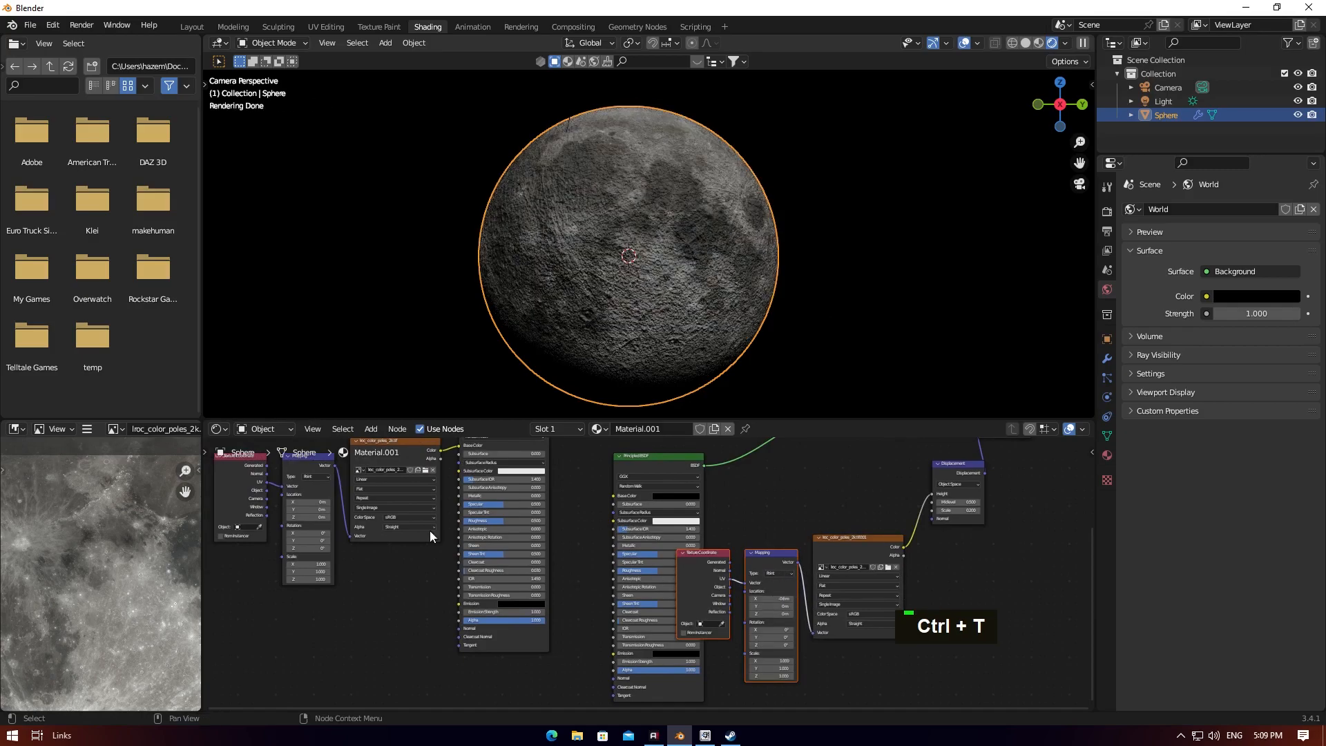
- Set the X location of the base colour texture's Mapping node to -0.9 m
scroll(429, 536, "up", 2)
middle_click_drag(291, 498, 449, 596)
left_click_drag(399, 544, 334, 545)
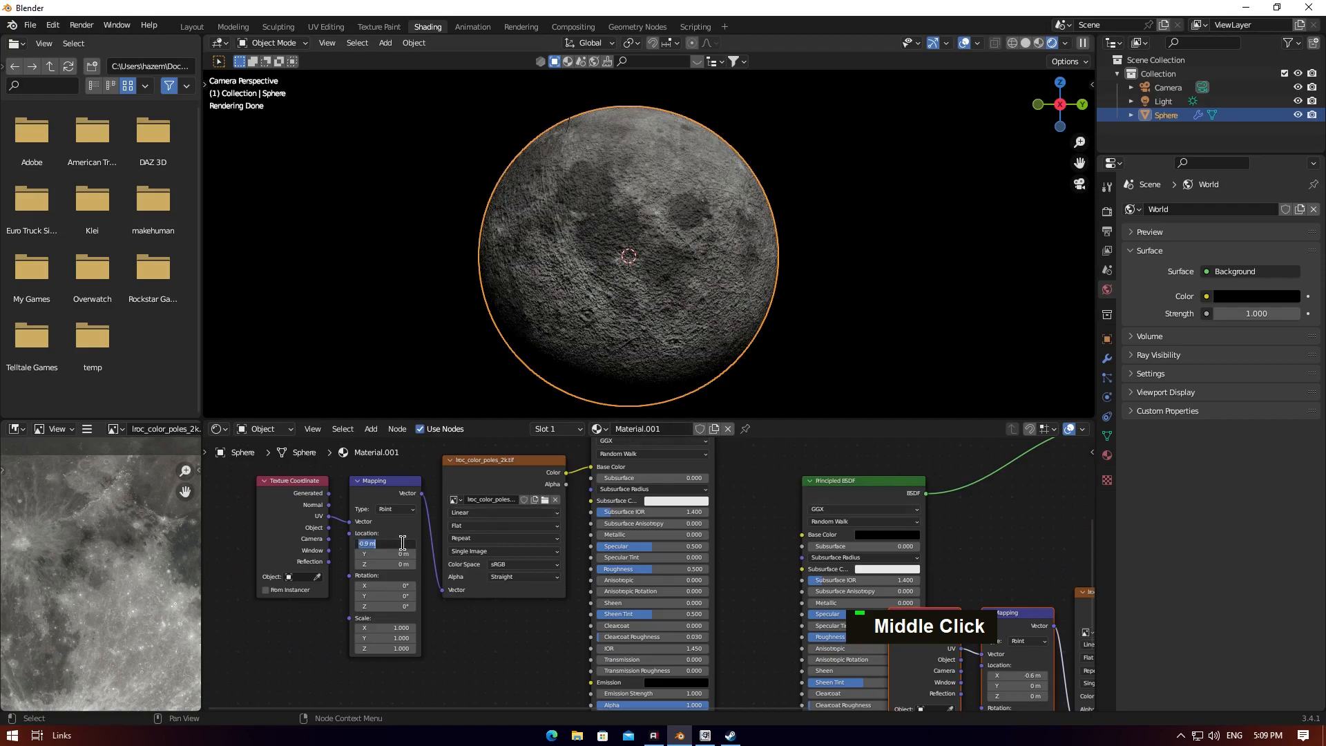
- Copy the -0.9 m X location from the base colour Mapping node to the displacement texture's Mapping node
key("ctrl+c")
left_click(477, 616)
scroll(670, 615, "down", 1)
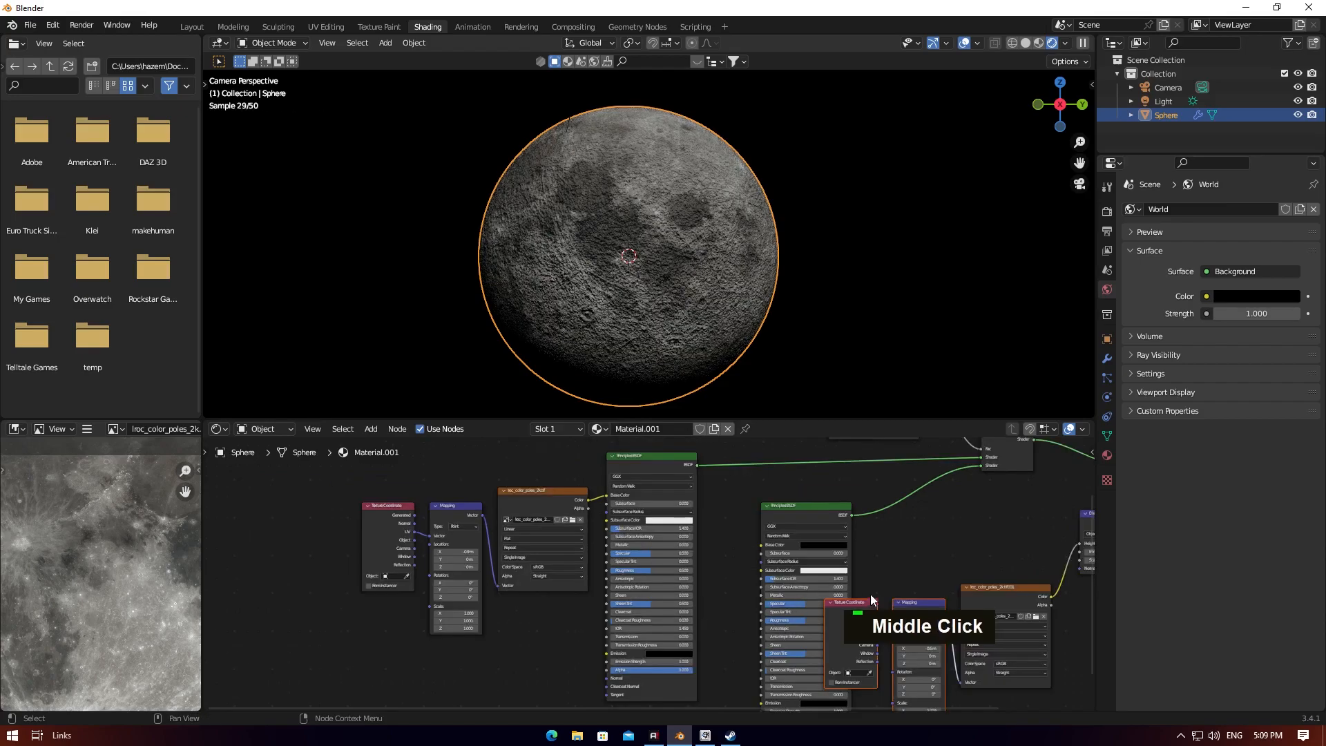
middle_click_drag(870, 593, 669, 546)
scroll(789, 580, "up", 2)
double_click(772, 616)
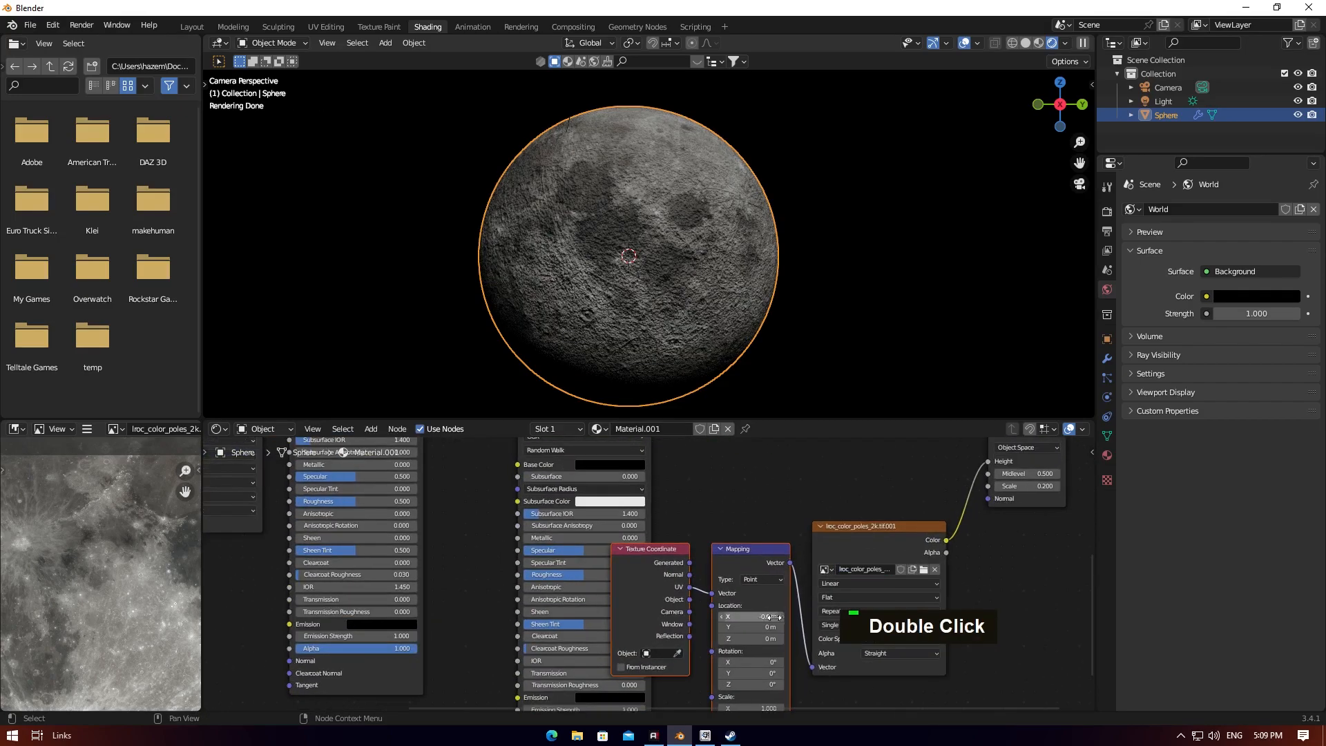
key("ctrl+v")
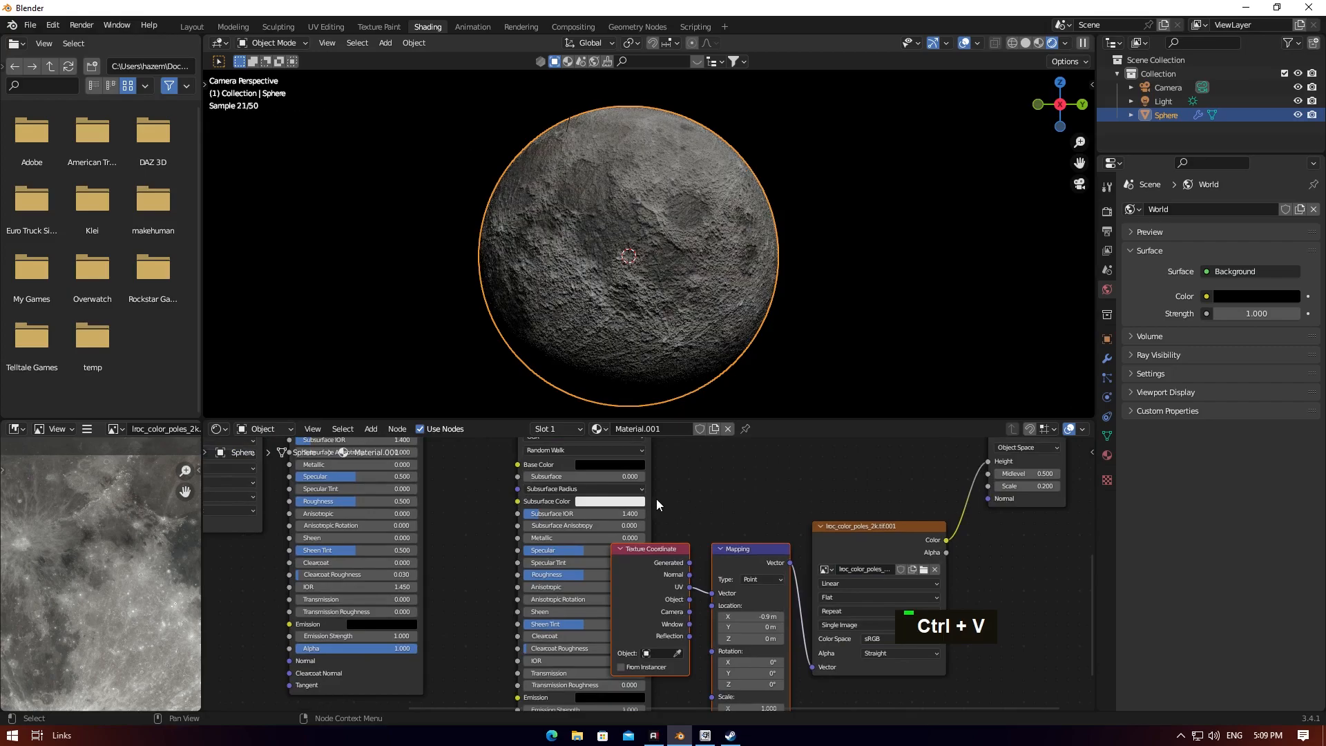
- Move the displacement's Texture Coordinate, Mapping and Image Texture nodes together, clear of the second Principled BSDF
scroll(684, 515, "down", 2)
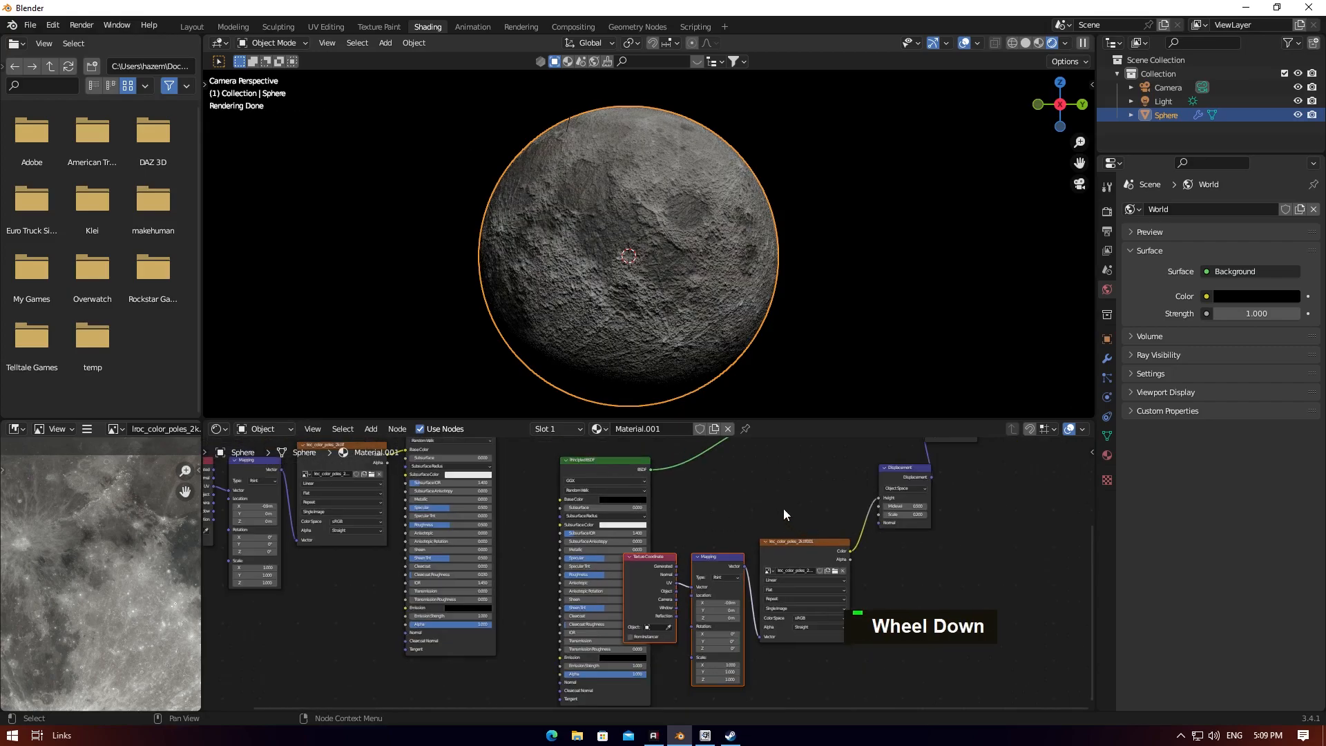
left_click(782, 542)
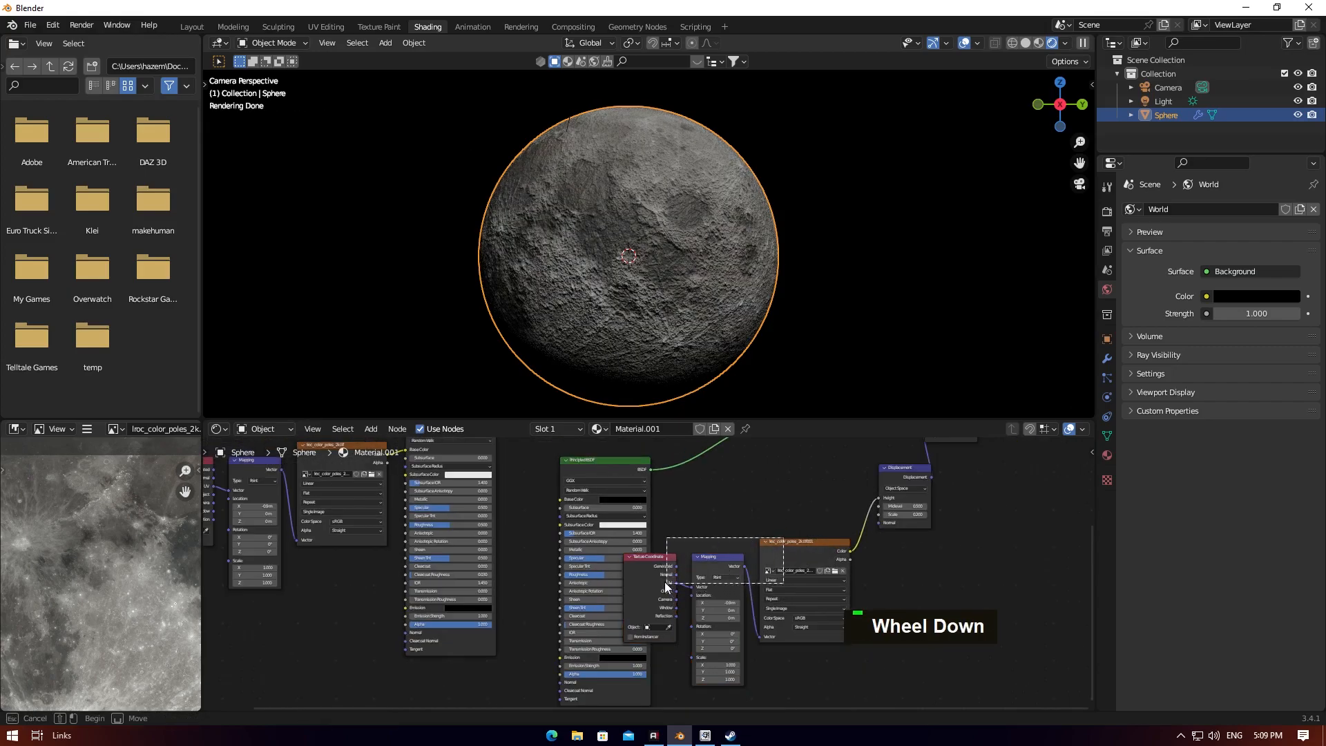
scroll(796, 542, "down", 1)
scroll(757, 508, "down", 2)
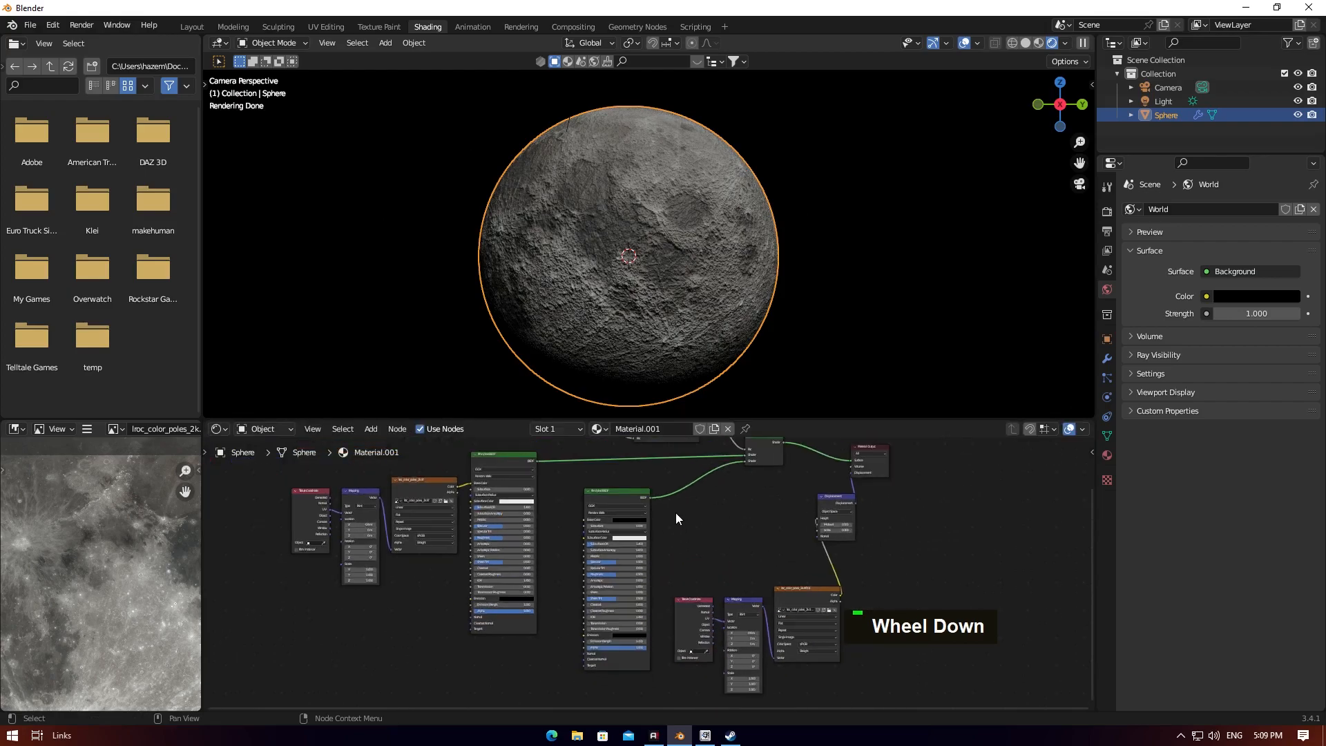
- Try raising the Displacement node's Scale to 0.400 and check the moon's surface relief
middle_click_drag(675, 512, 638, 530)
scroll(755, 555, "up", 5)
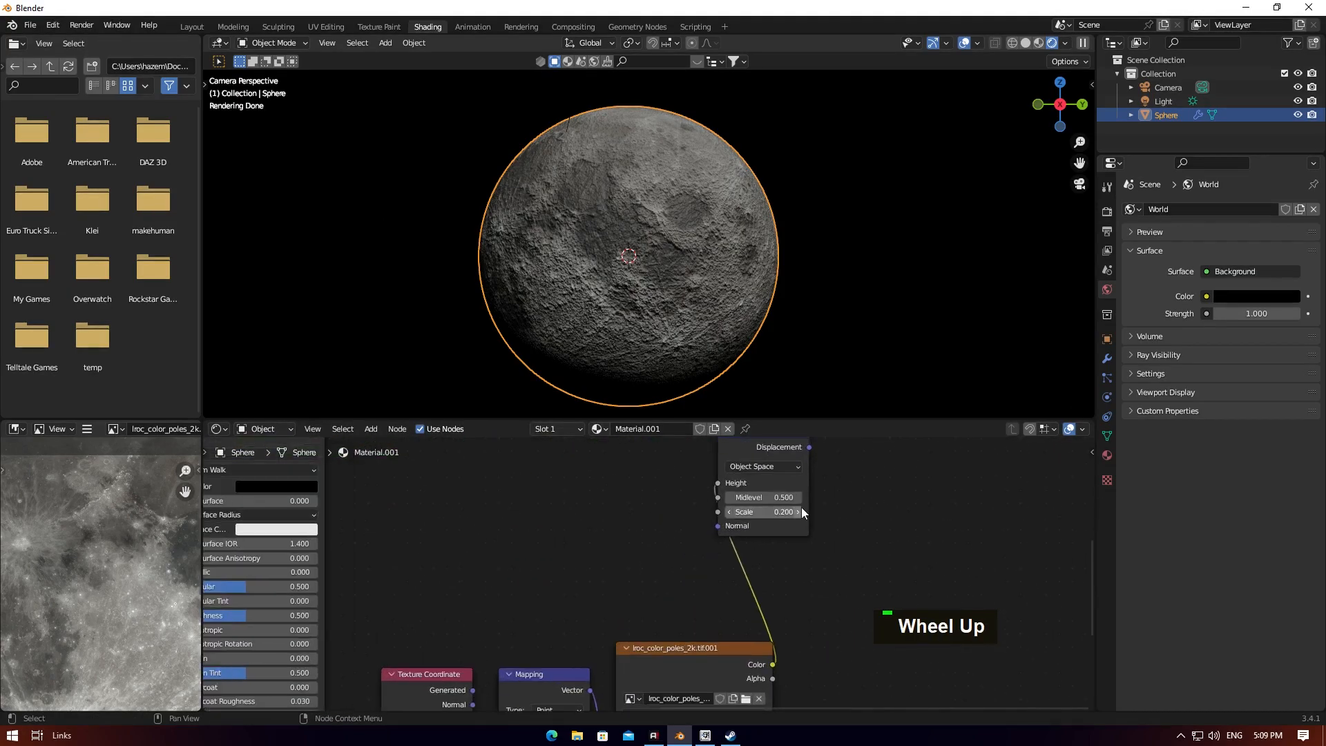
left_click(798, 511)
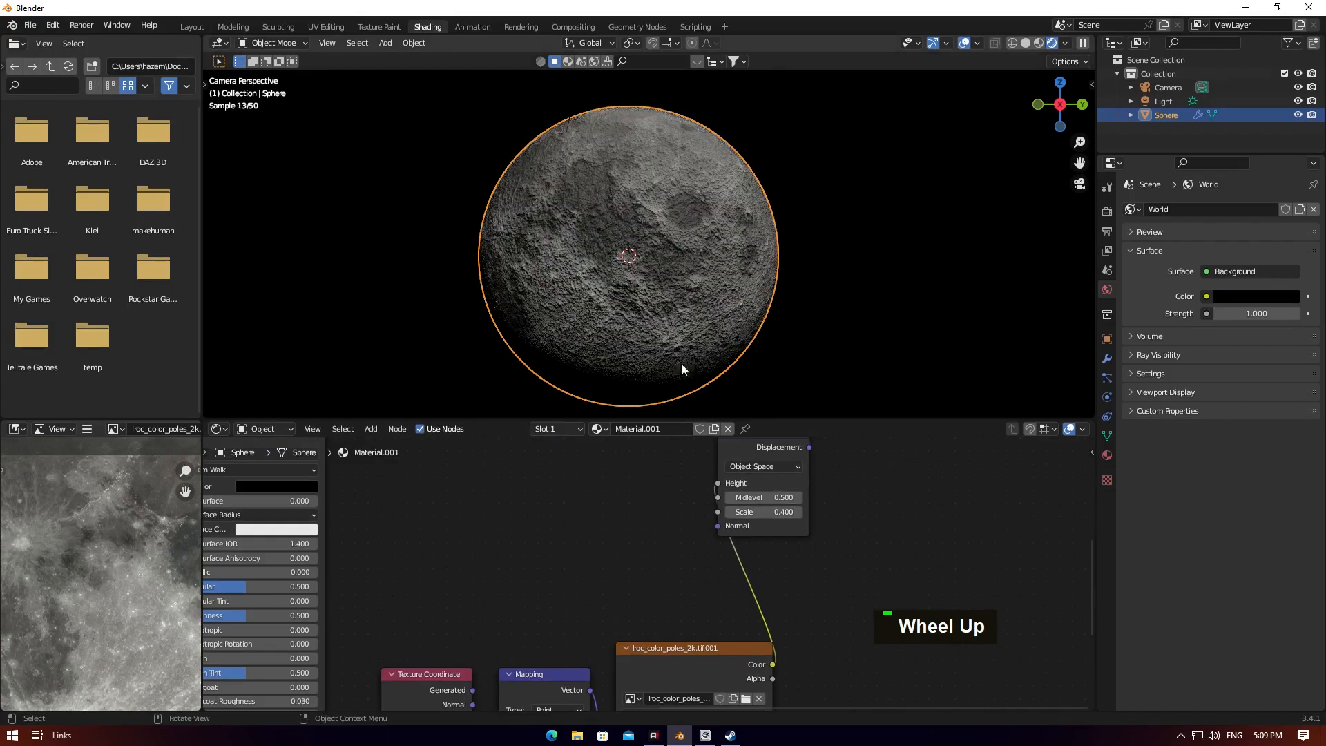
scroll(630, 293, "up", 4)
scroll(638, 308, "down", 6)
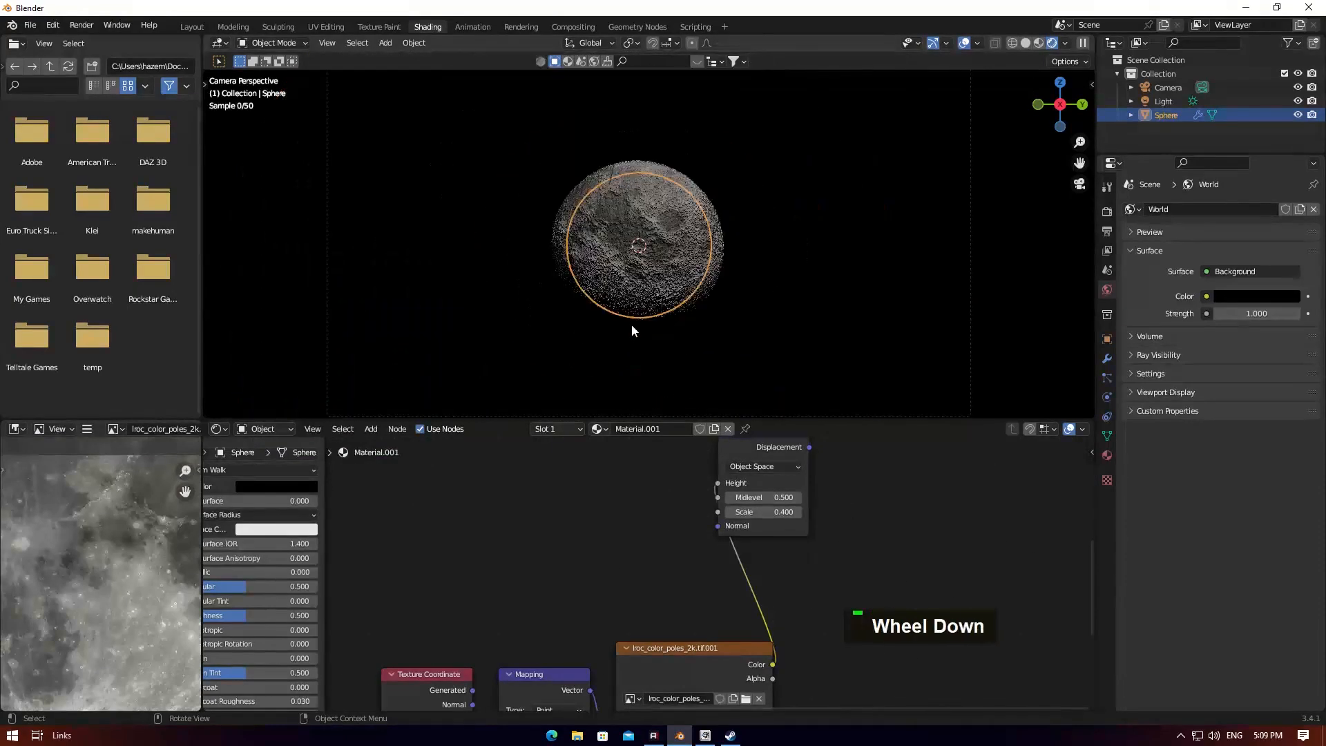
- Lower the Displacement node's Scale to 0.100 and check the moon up close and in full view
left_click(730, 512)
double_click(729, 513)
scroll(650, 268, "up", 5)
scroll(490, 498, "down", 5)
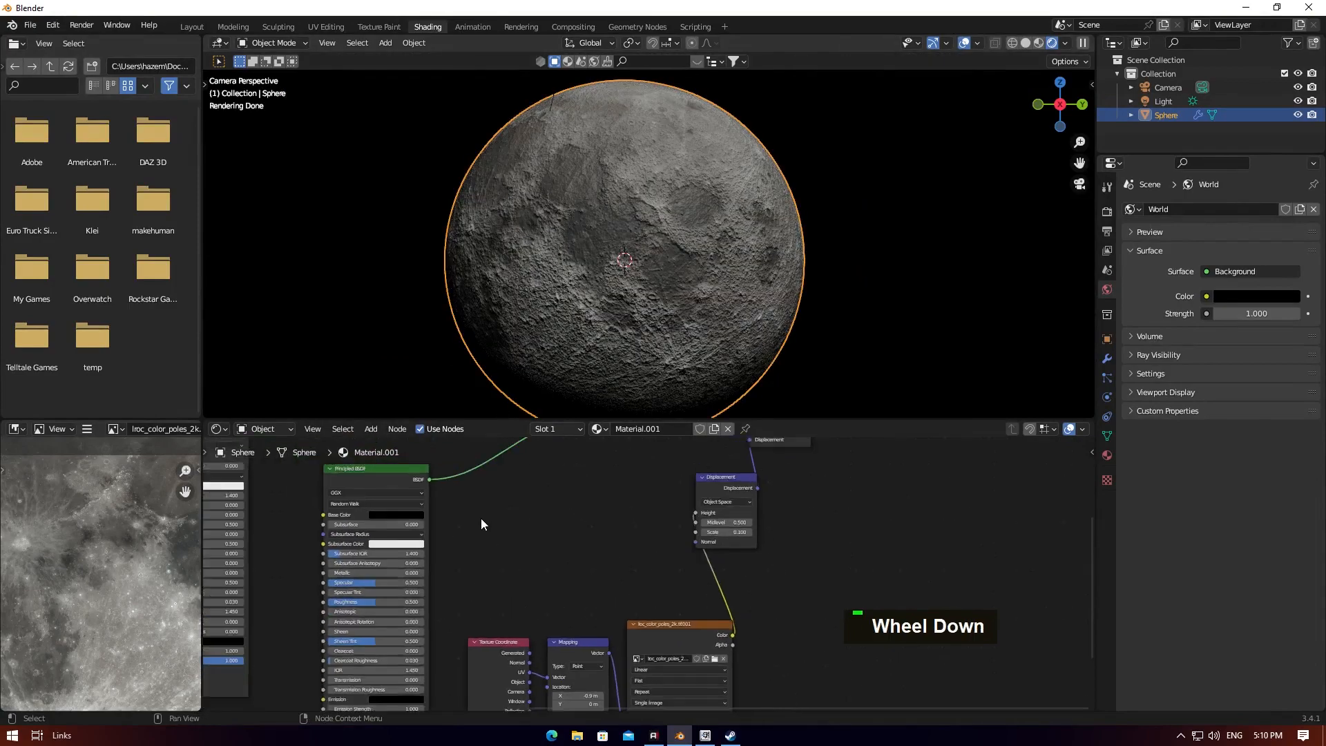
mouse_move(595, 572)
middle_mouse_down()
mouse_move(541, 559)
mouse_move(594, 578)
middle_mouse_up()
scroll(583, 548, "down", 3)
scroll(609, 548, "up", 2)
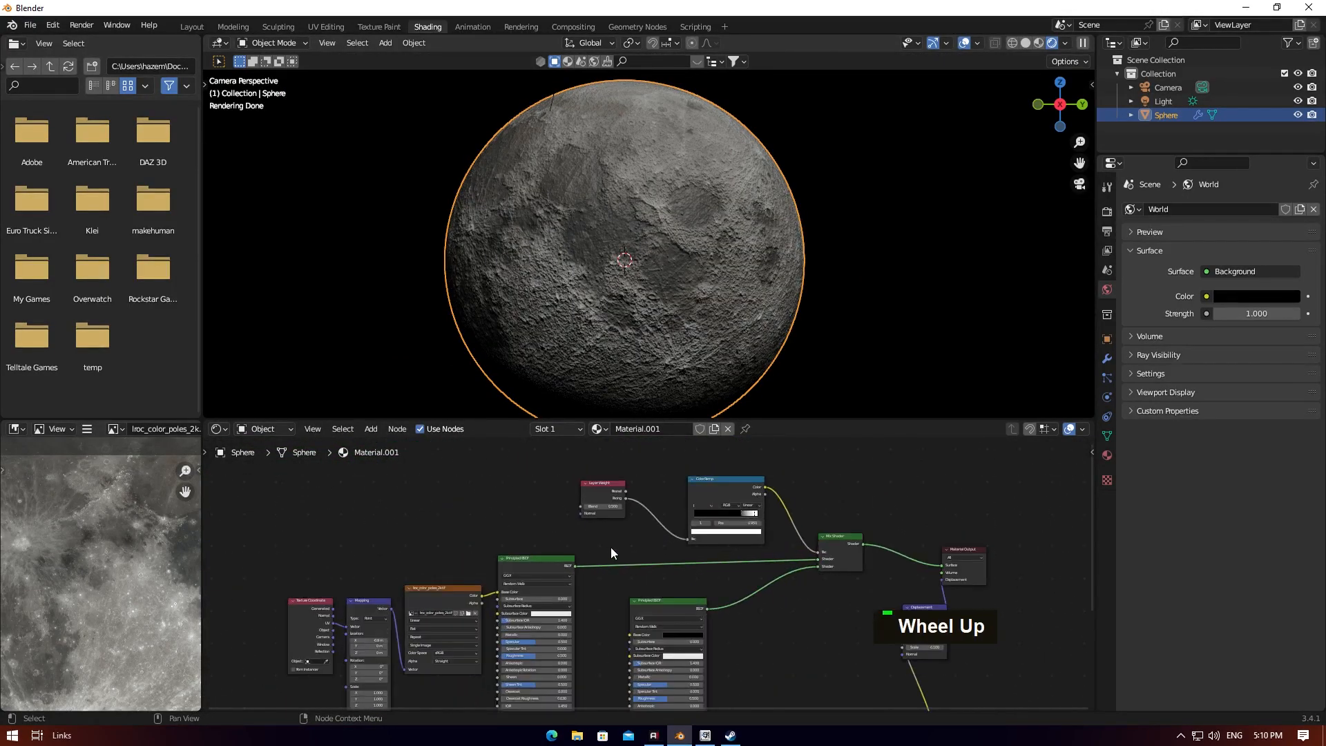
scroll(602, 331, "down", 4)
scroll(633, 349, "up", 1)
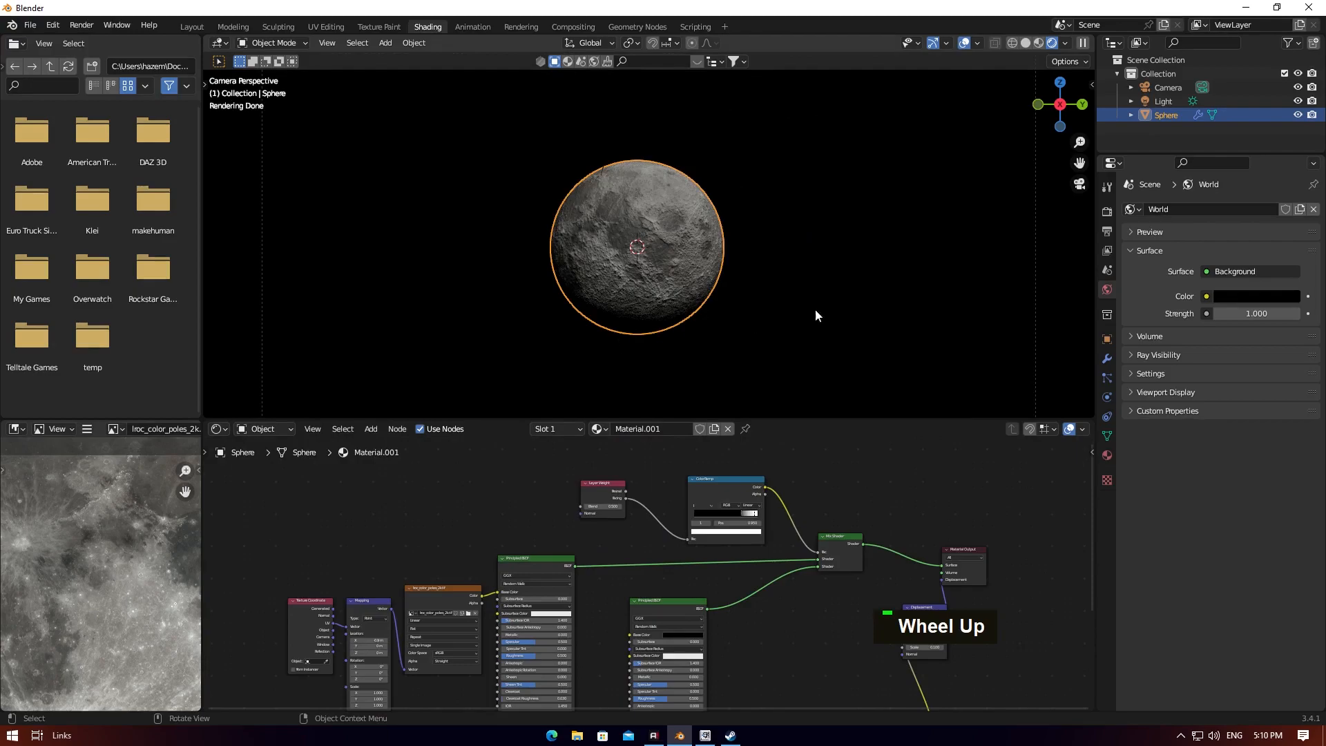
- Set the Cycles final render's Max Samples to 150
left_click(81, 25)
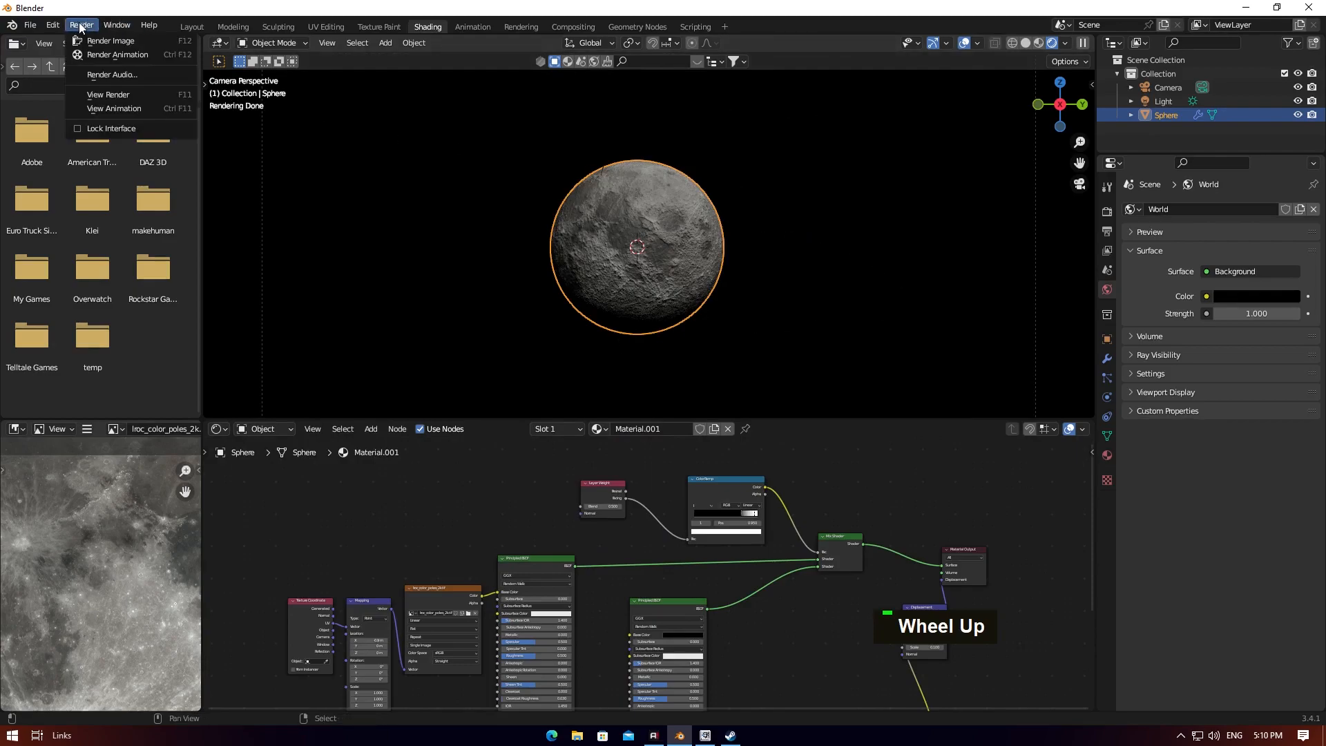
left_click(1100, 213)
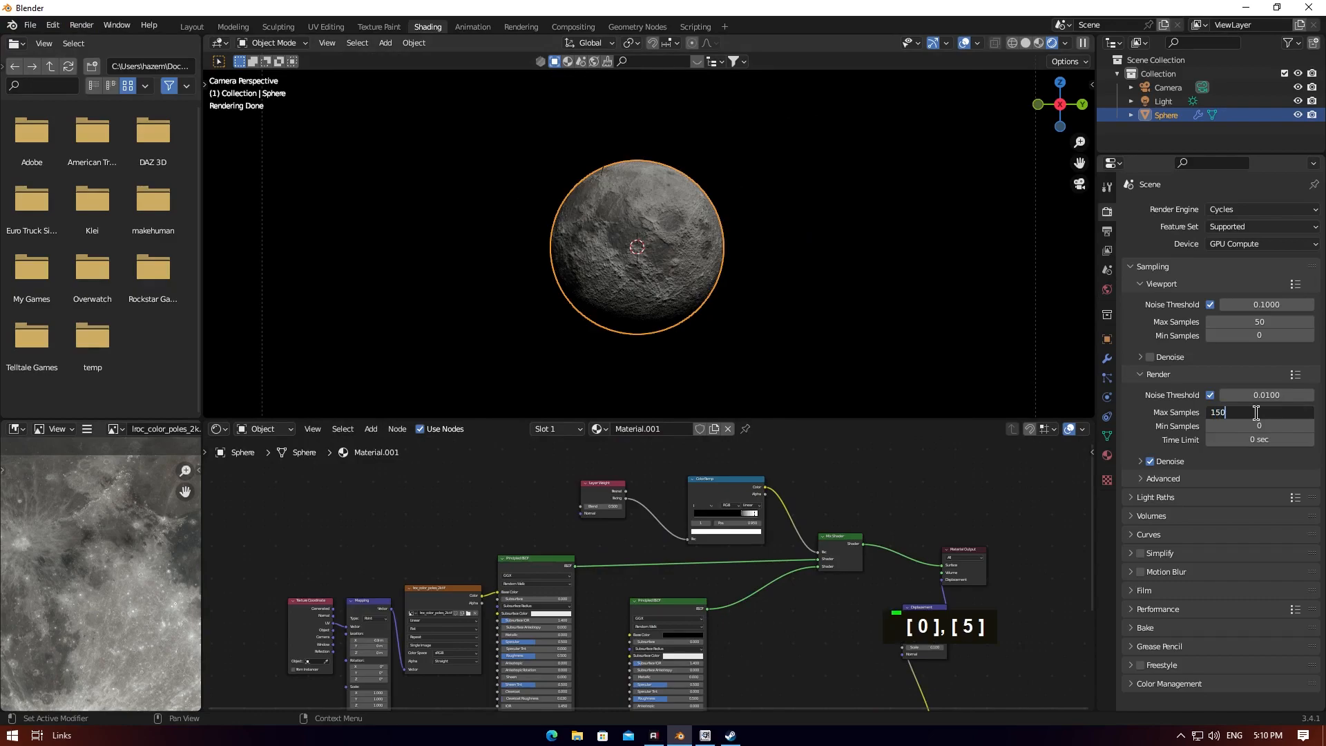
left_click(148, 25)
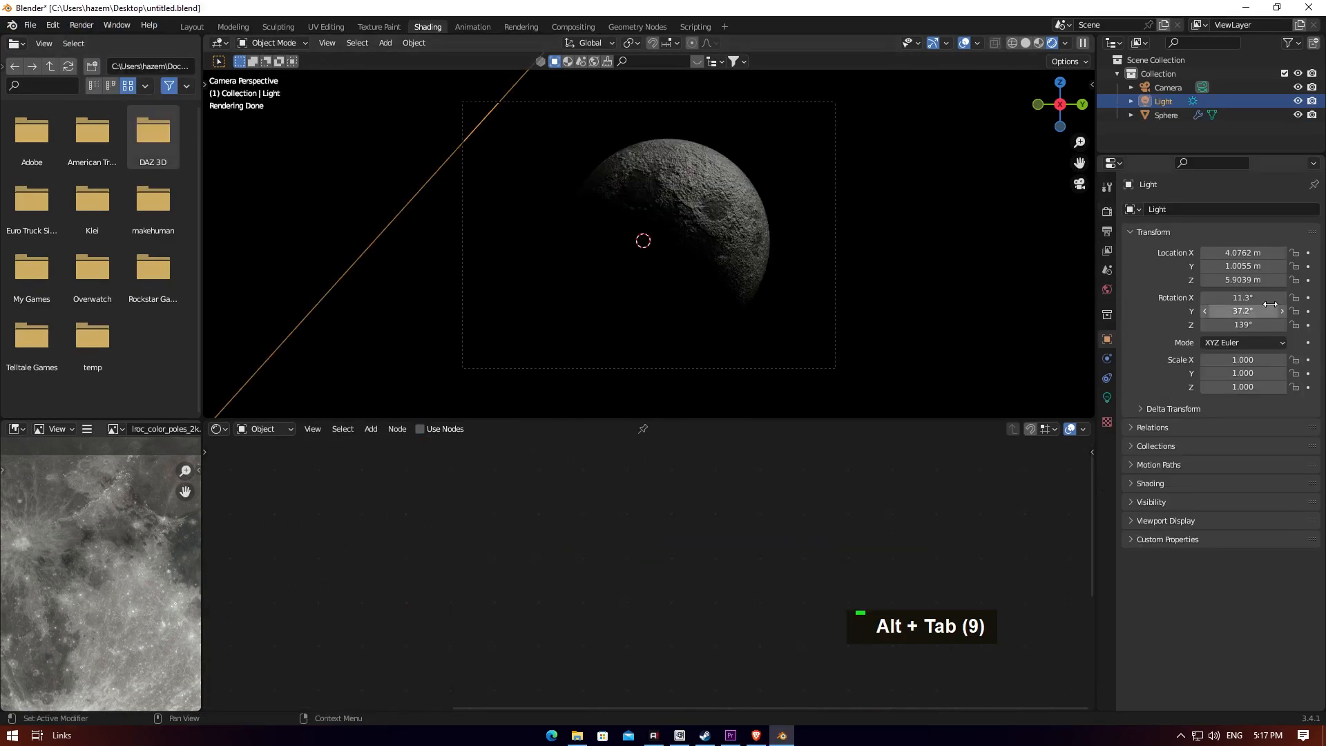
- Rotate the light to about 32.8° in X, -684° in Y and 158° in Z to create a partial moon phase
left_click_drag(1242, 310, 1150, 310)
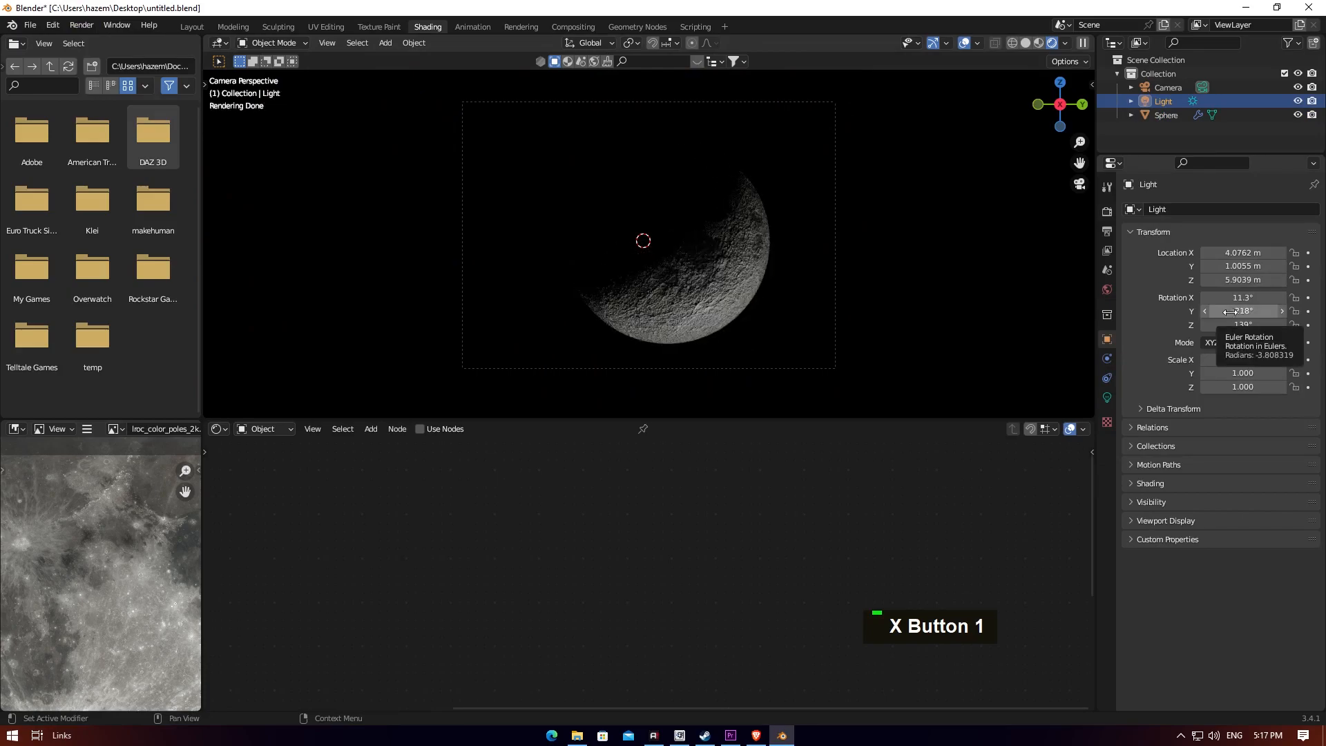
mouse_move(1254, 315)
left_mouse_down()
mouse_move(1175, 316)
mouse_move(1238, 312)
mouse_move(1211, 312)
mouse_move(1253, 325)
mouse_move(1240, 325)
mouse_move(1241, 297)
left_mouse_up()
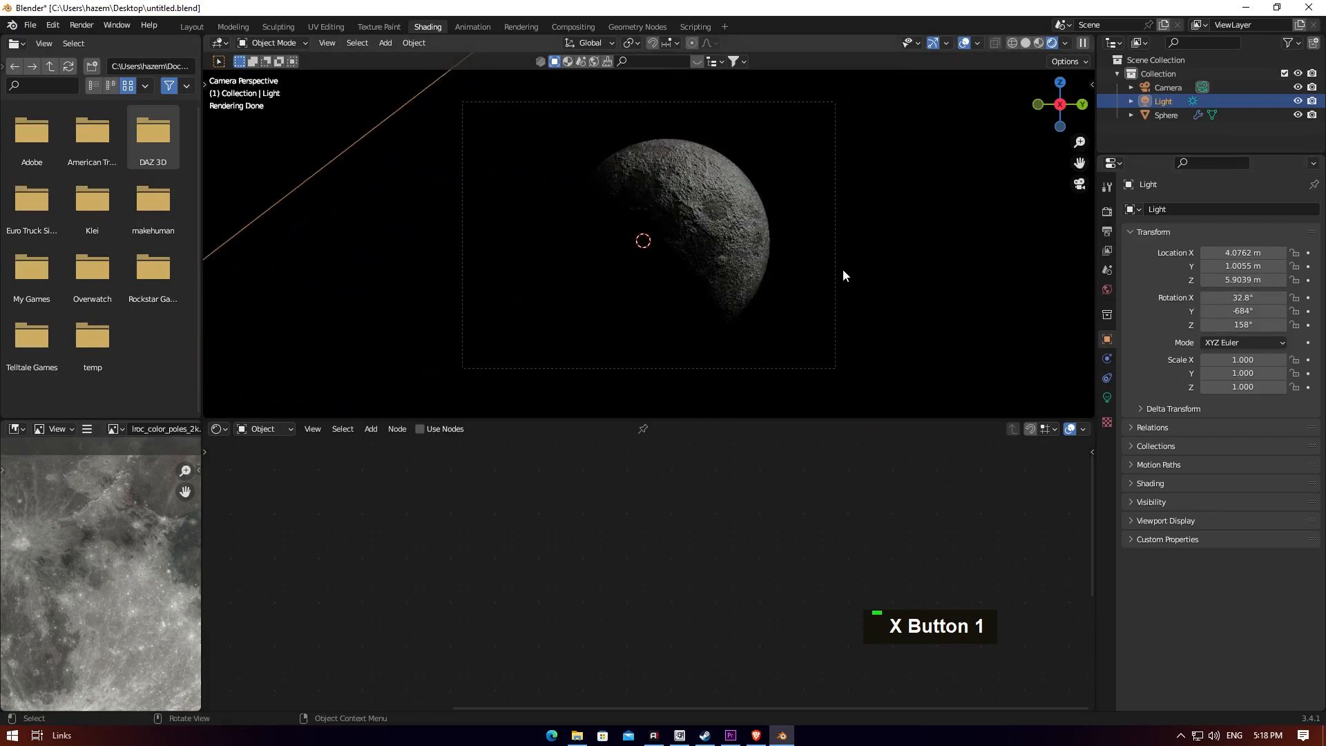